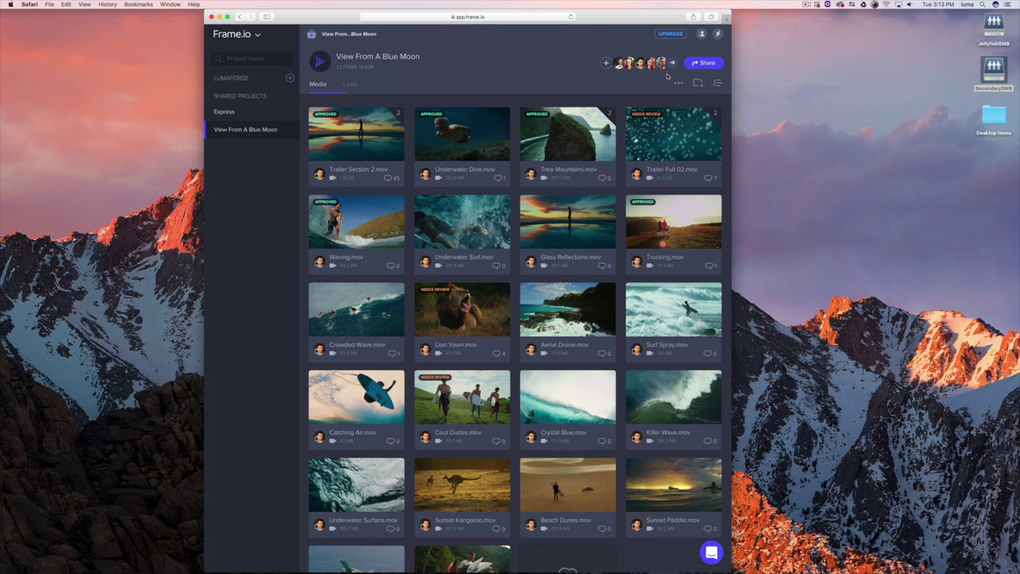
Create a new team-visible project named Express, keeping the default collaborator permissions.
left_click(290, 79)
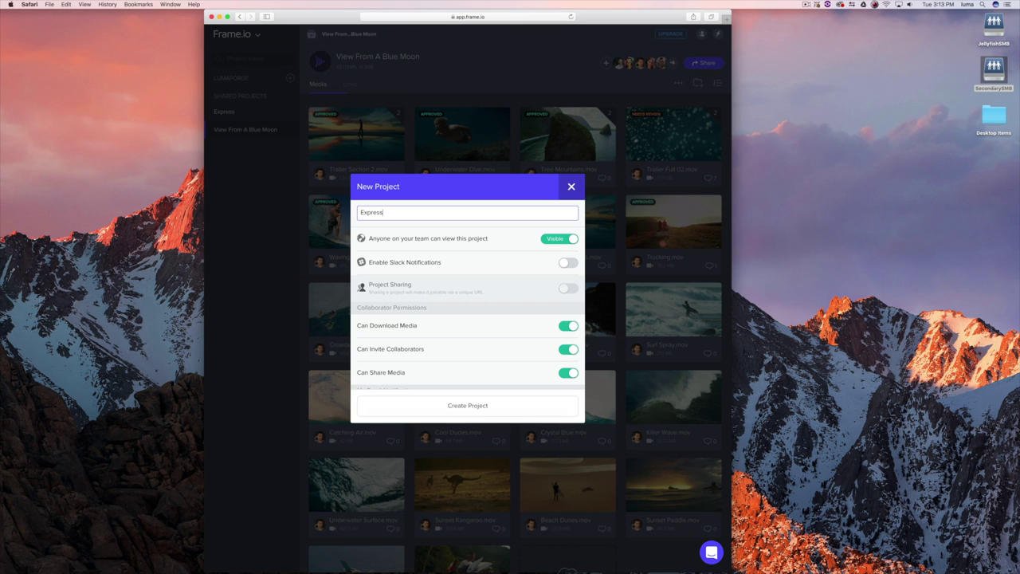
scroll(430, 310, "down", 2)
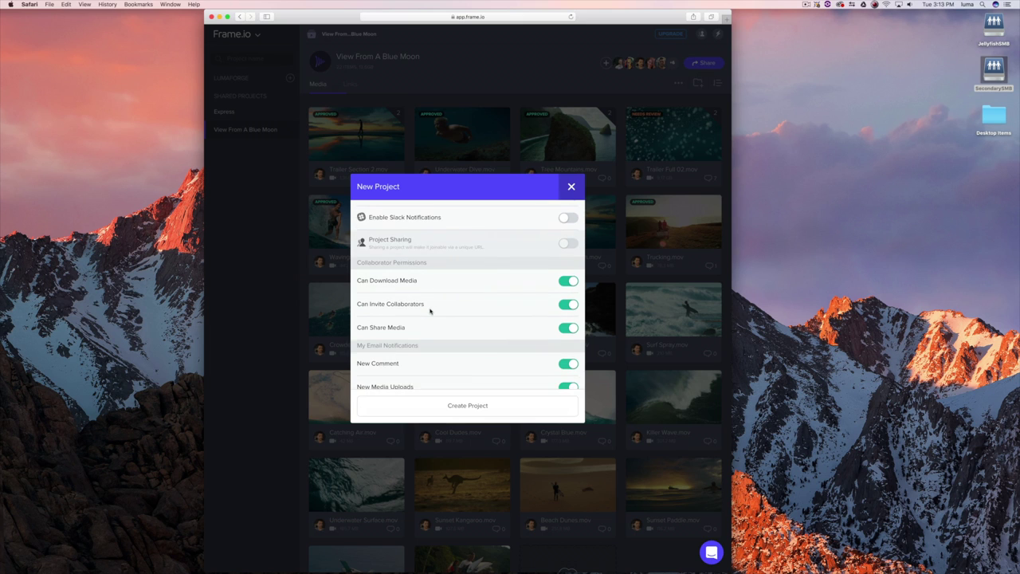
scroll(431, 311, "down", 1)
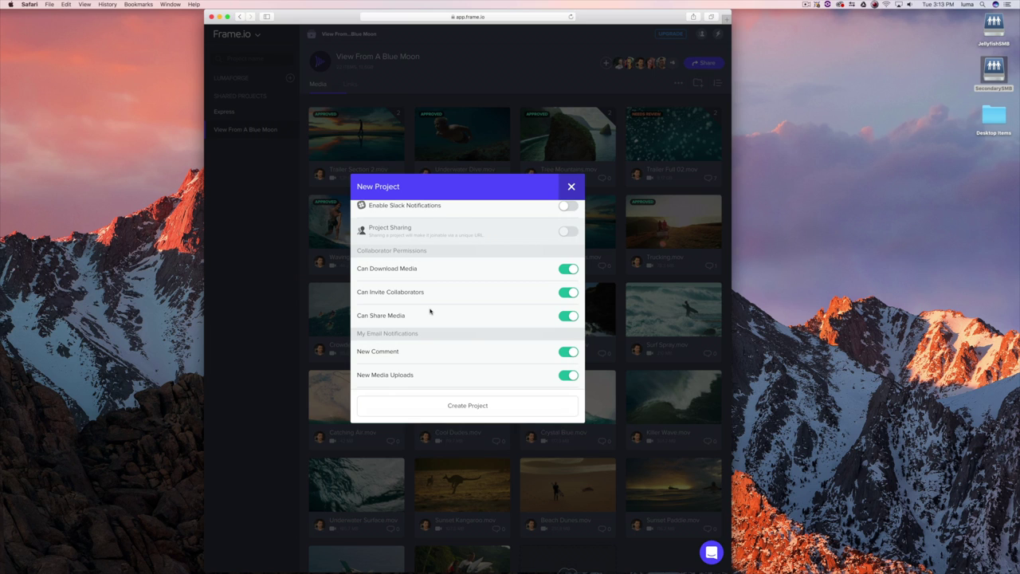
scroll(430, 311, "up", 3)
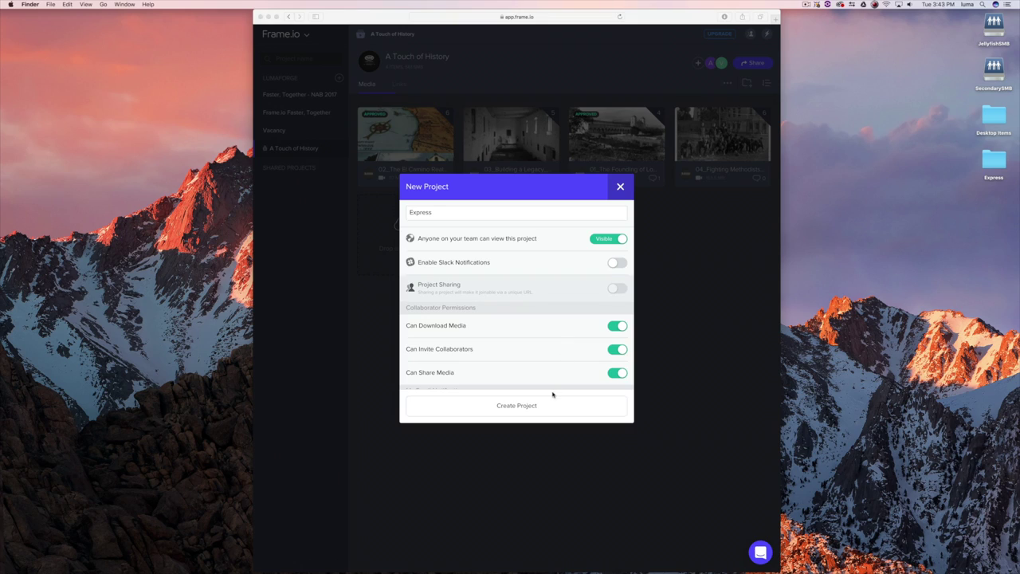
left_click(552, 394)
left_click(516, 405)
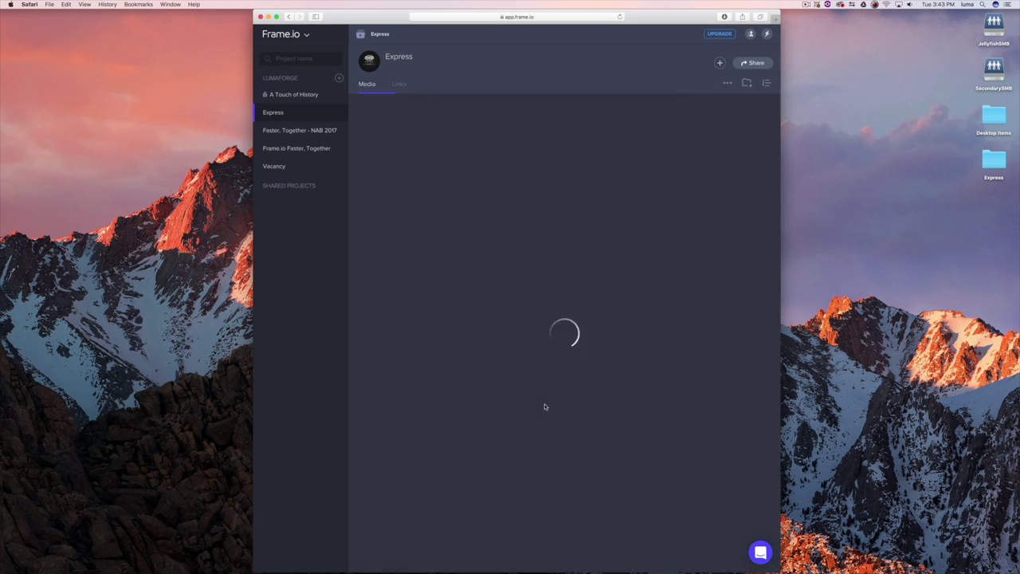
Upload all seven media files from the desktop's Express folder into the Express project.
left_click(996, 157)
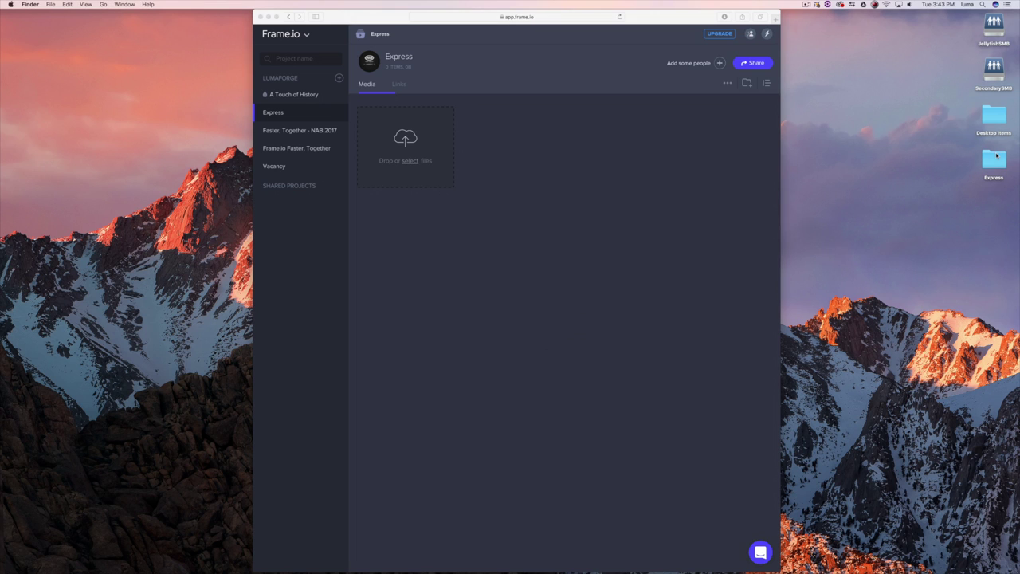
double_click(996, 157)
left_click_drag(867, 258, 615, 192)
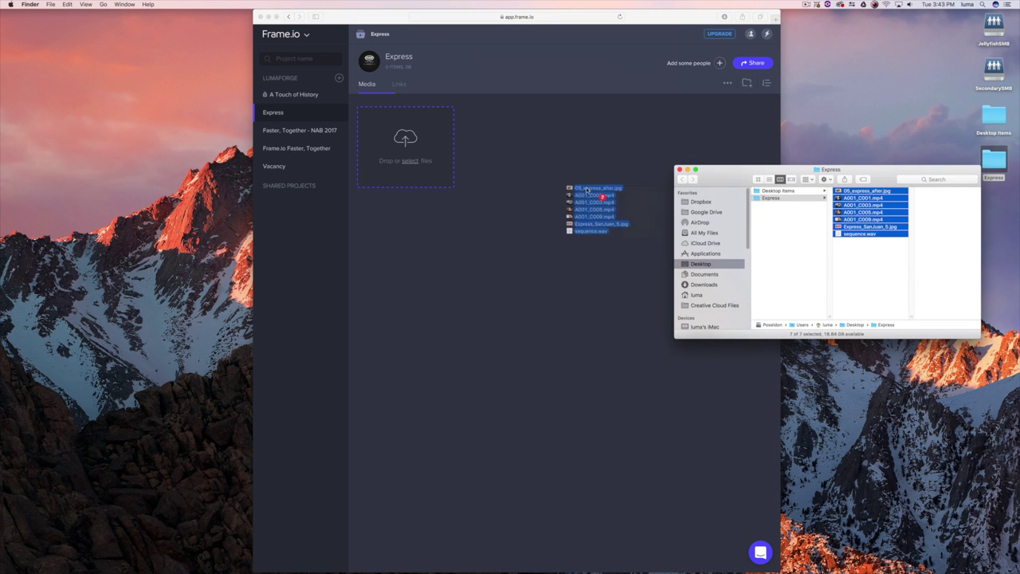
left_click_drag(545, 185, 545, 184)
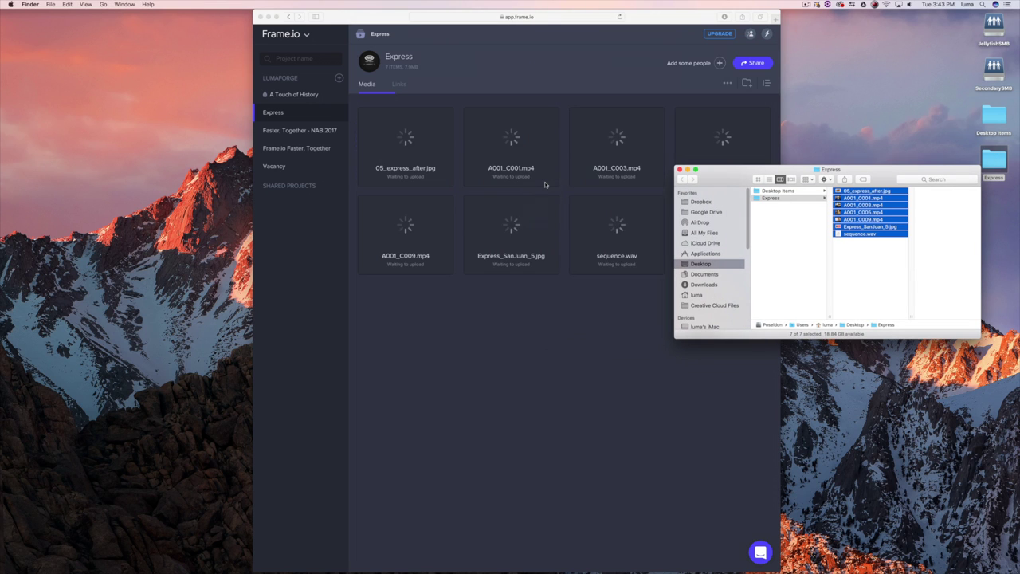
left_click(590, 92)
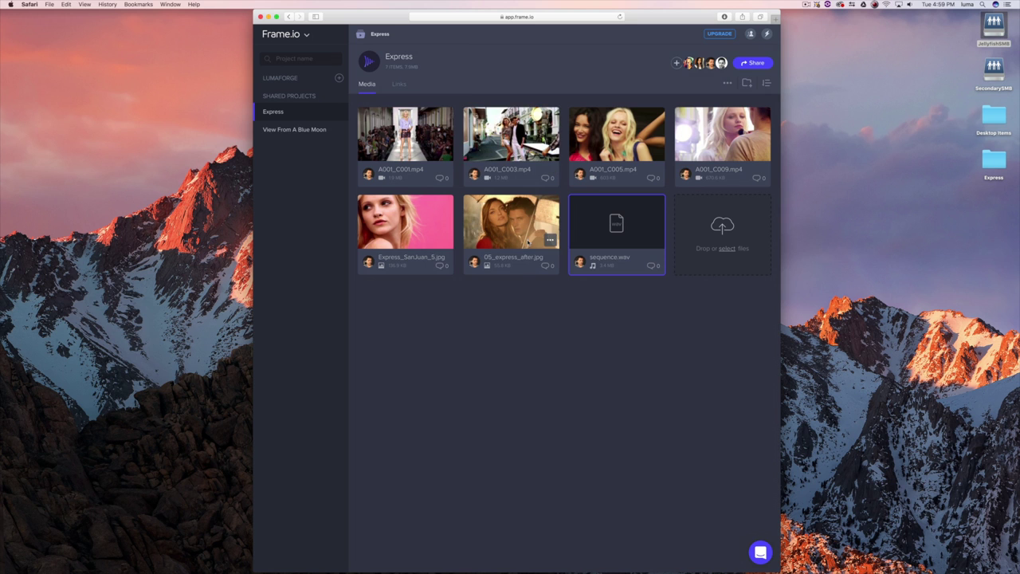
Preview the Express clips in turn, starting with A001_C001.mp4 and continuing through A001_C003.mp4 to the following clip.
left_click_drag(452, 148, 478, 147)
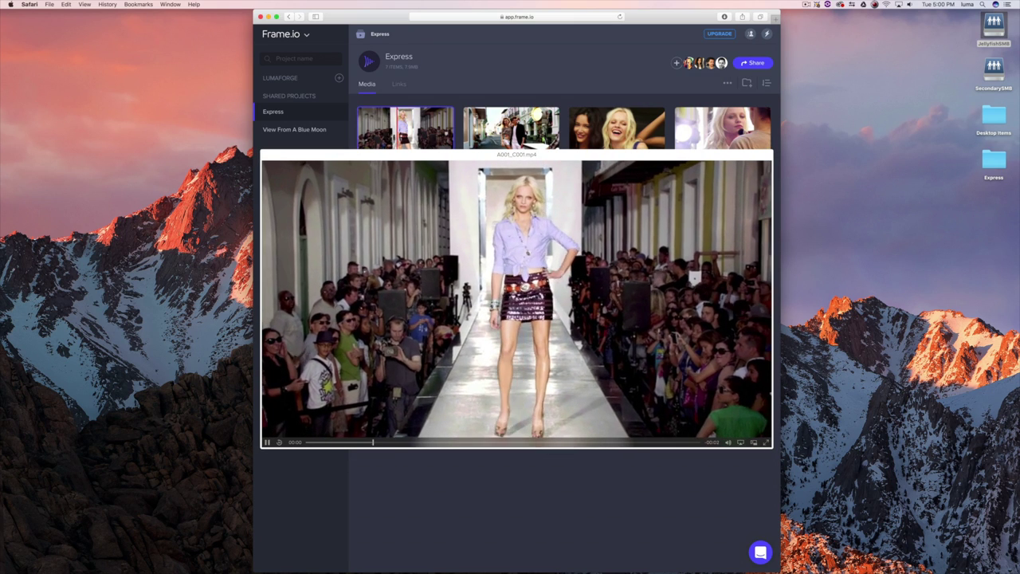
key("Right")
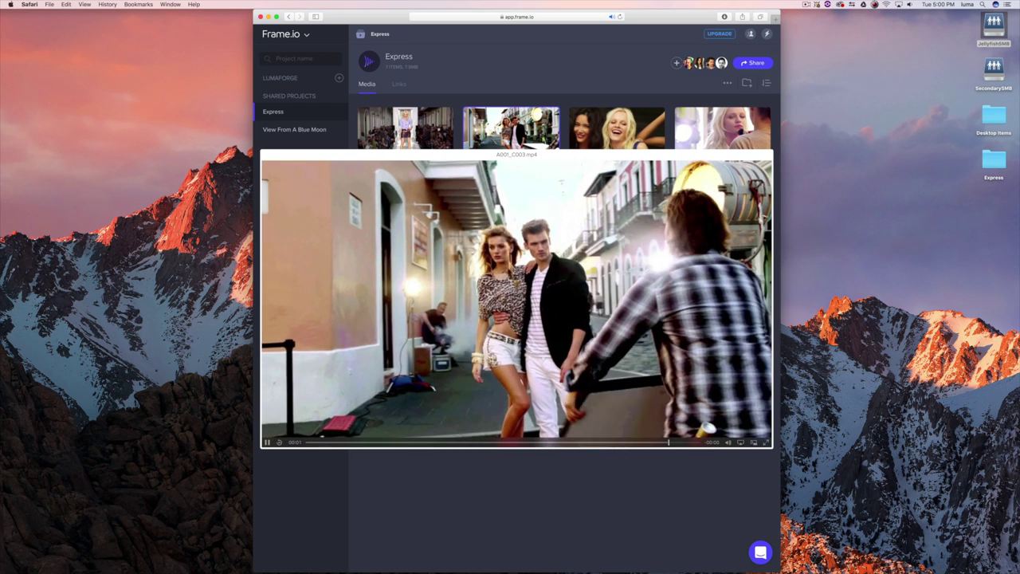
key("Right")
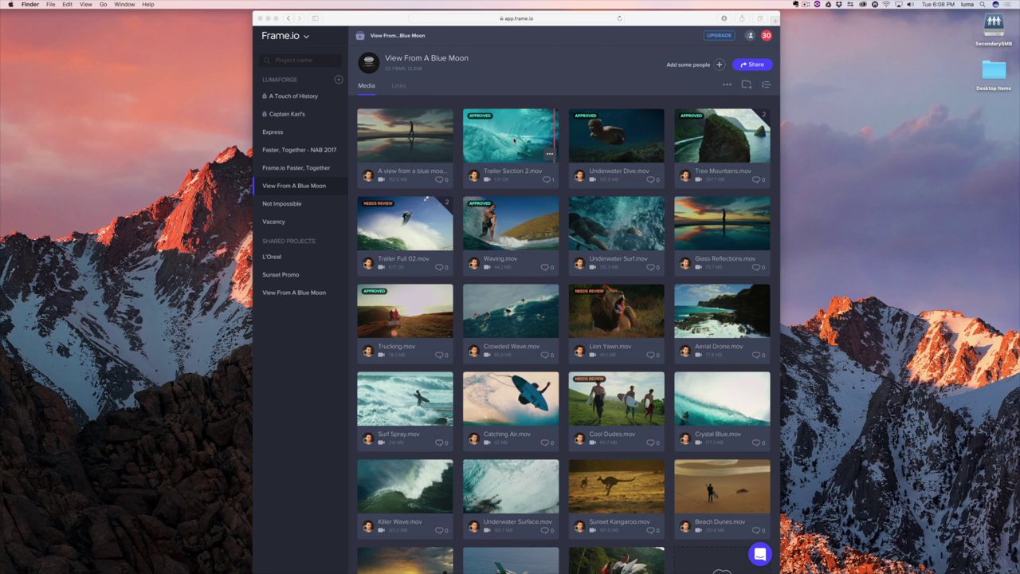
Stack Trailer Section 2.mov onto the ungraded blue moon clip as a new version.
left_click(514, 140)
left_click_drag(513, 141, 496, 143)
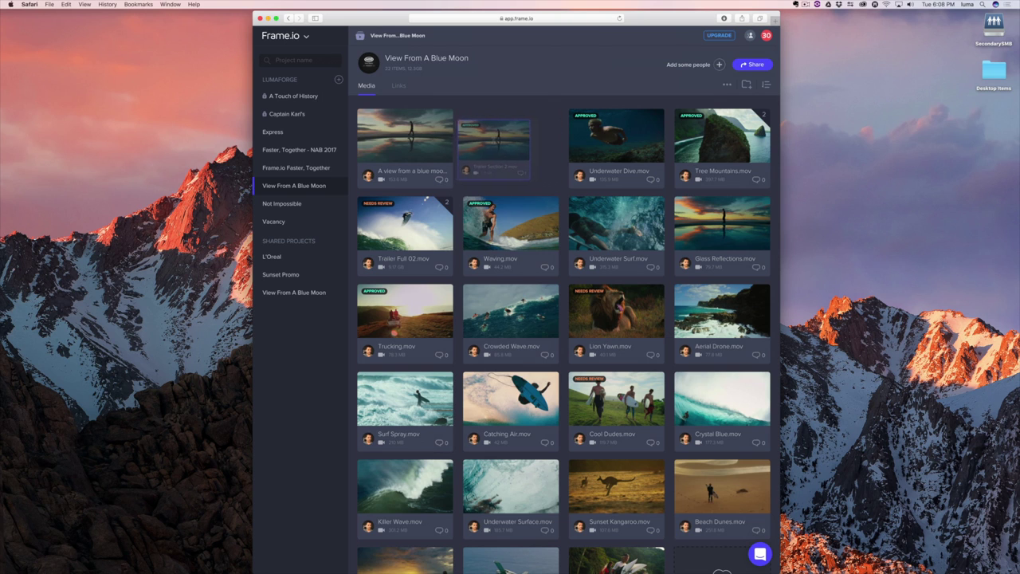
left_click_drag(434, 144, 398, 142)
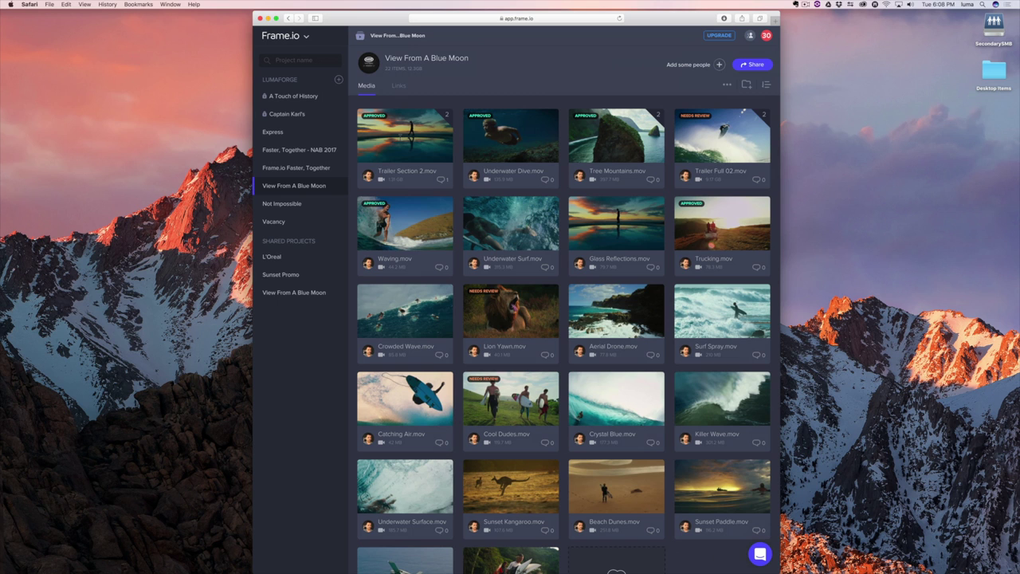
Play Trailer Section 2.mov and post the comment "Wow! Love this shot." at 00:05.
left_click(401, 139)
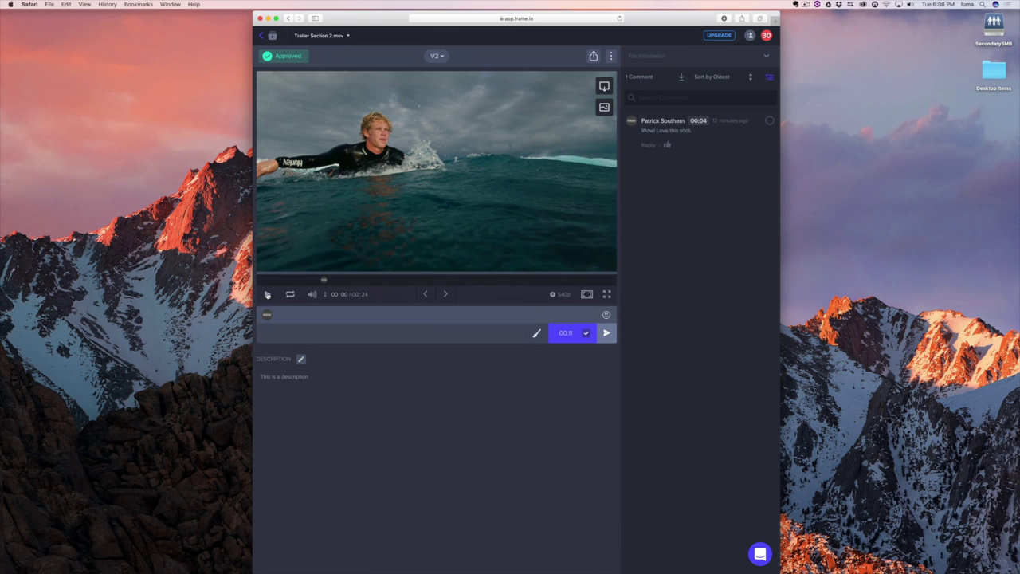
left_click(267, 294)
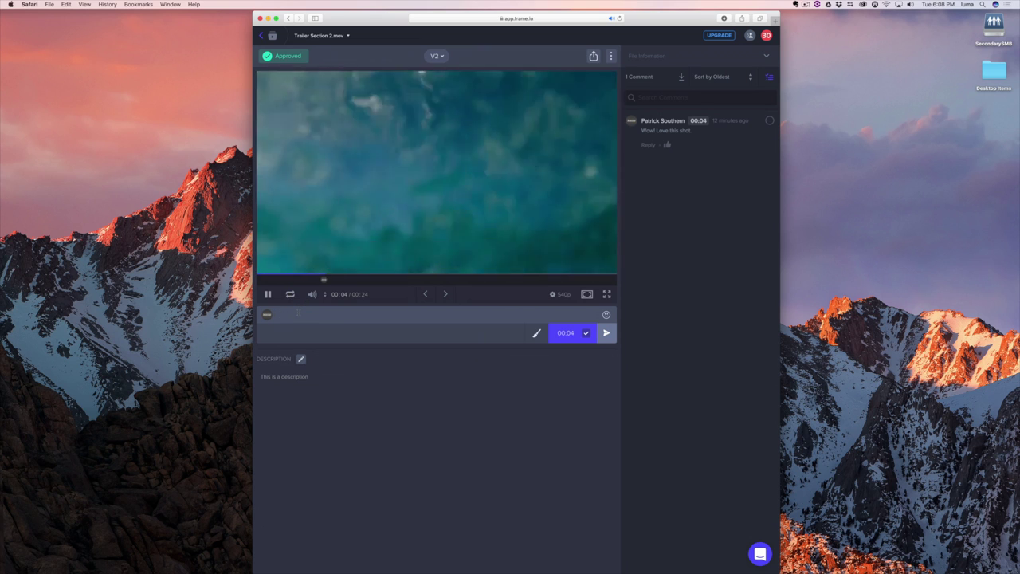
left_click(298, 314)
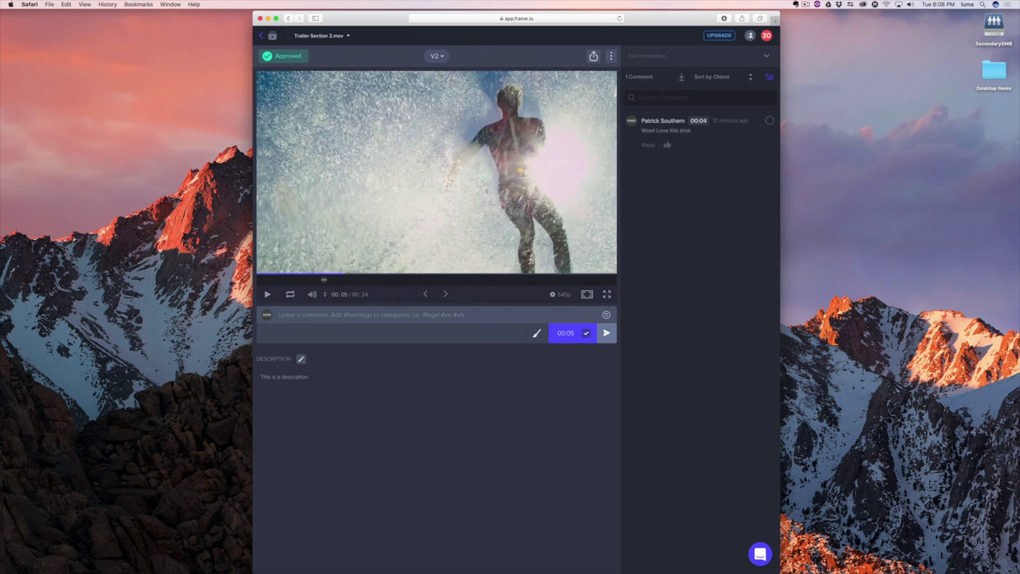
type("Wow! Love this shot.")
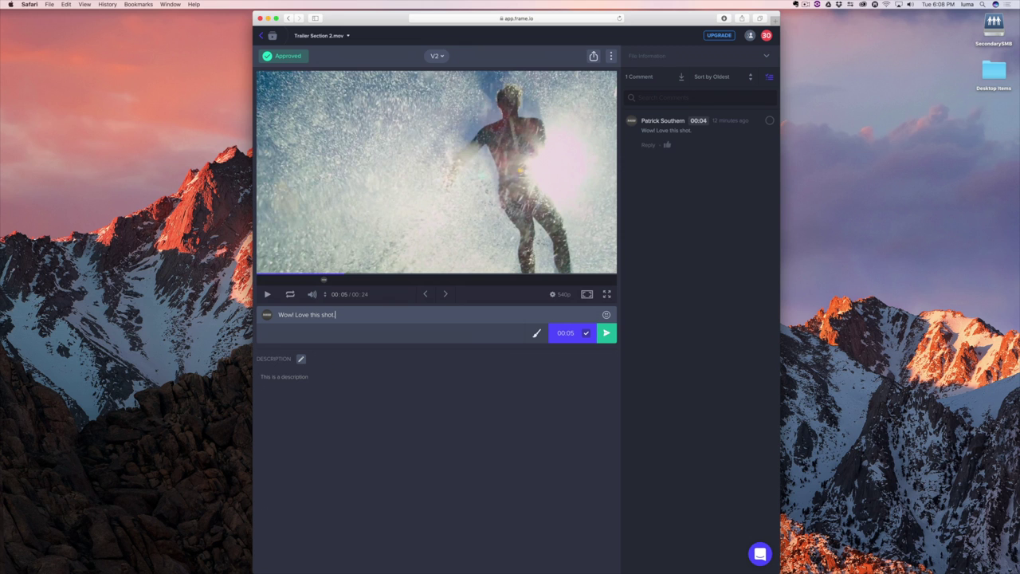
key("Return")
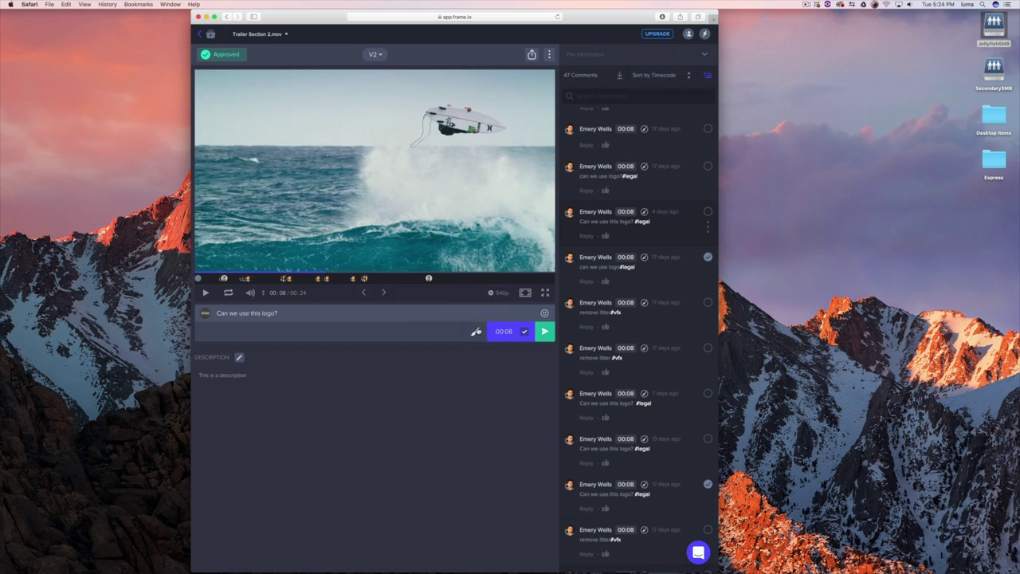
Annotate the 00:08 frame for the logo comment with a red circle around the surfboard logo and a green mark leading towards it.
left_click(476, 331)
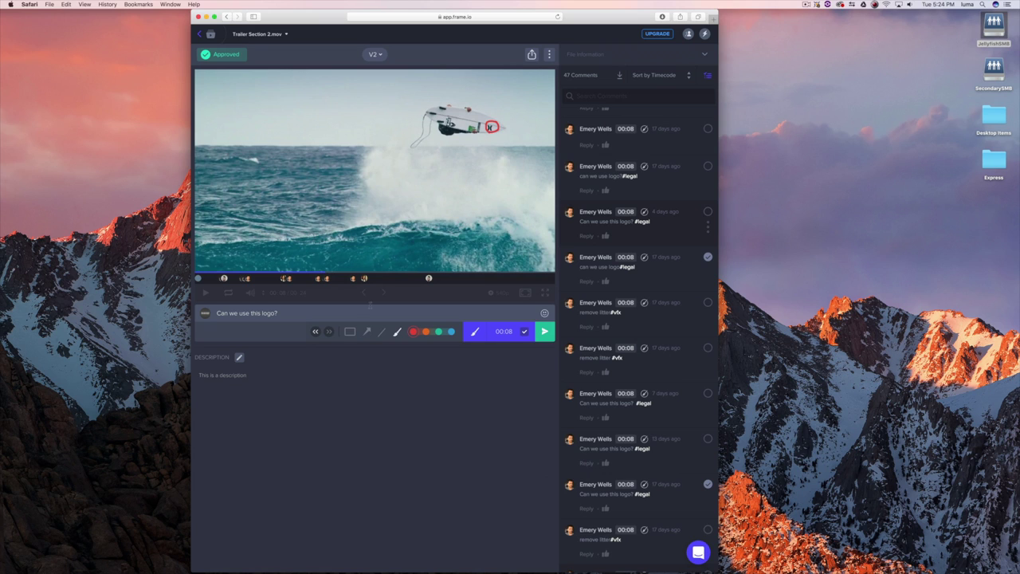
left_click(437, 331)
left_click_drag(396, 184, 481, 139)
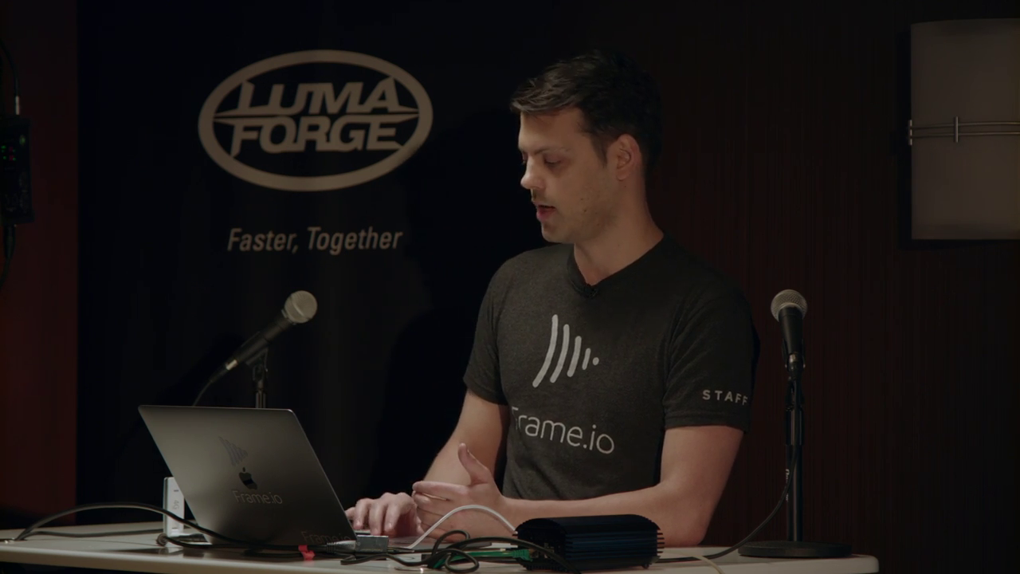
Review the frames and annotations attached to the comments at 00:06, 00:11 and 00:15.
left_click(665, 183)
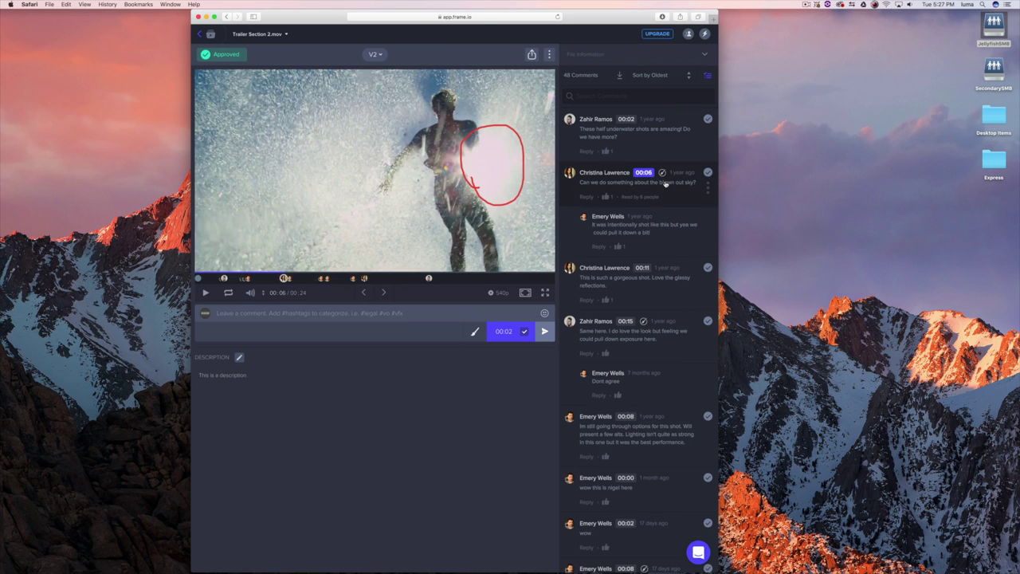
left_click(671, 276)
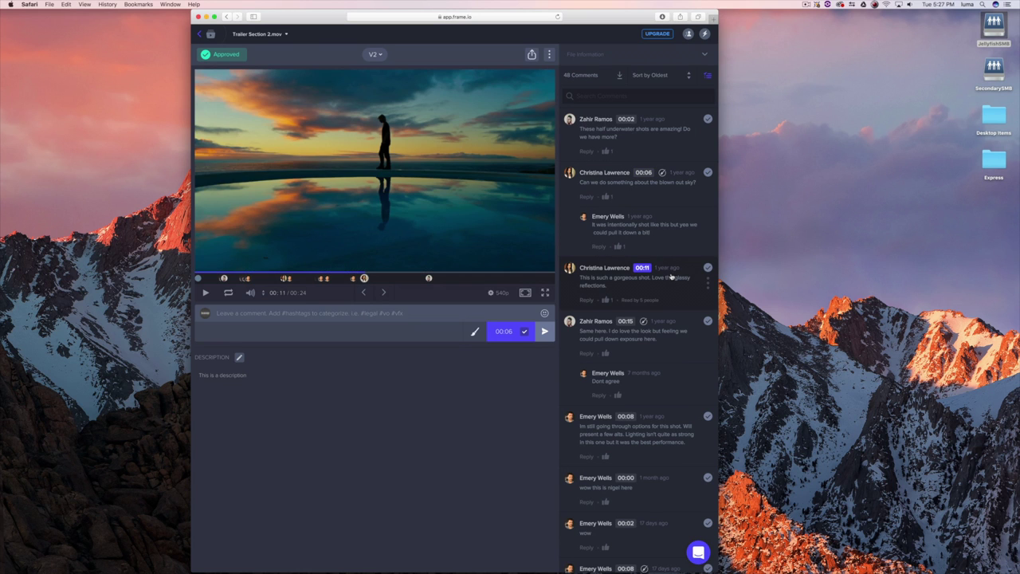
left_click(670, 329)
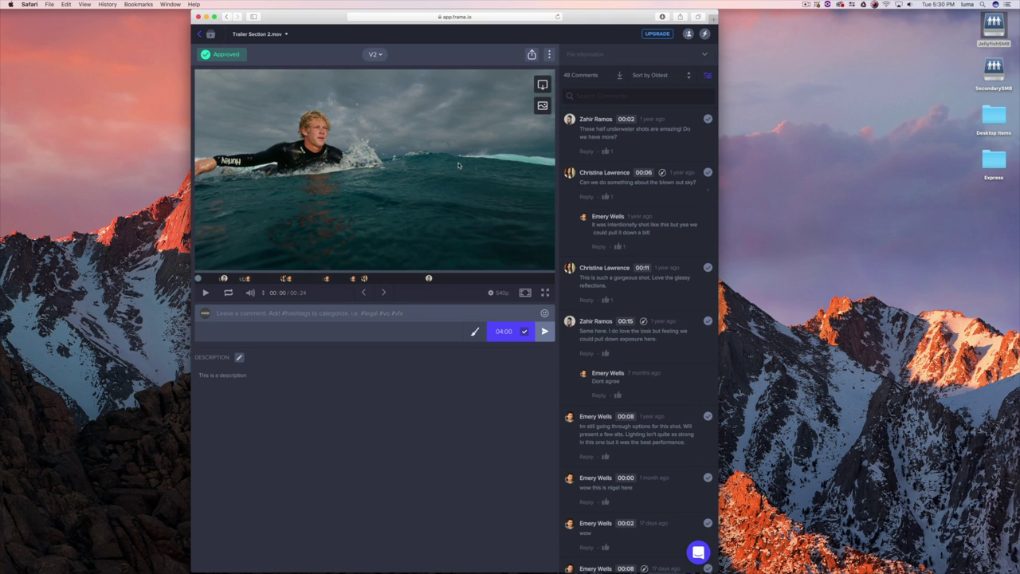
Compare Version 1 and Version 2 side by side during playback, switching the audio to Version 1 and back to Version 2.
left_click(378, 55)
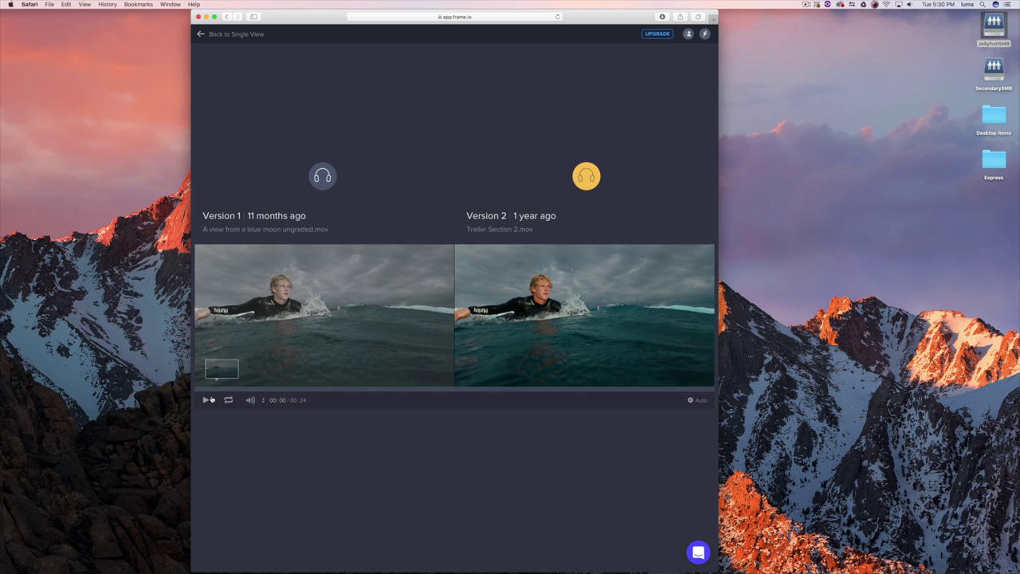
left_click(206, 400)
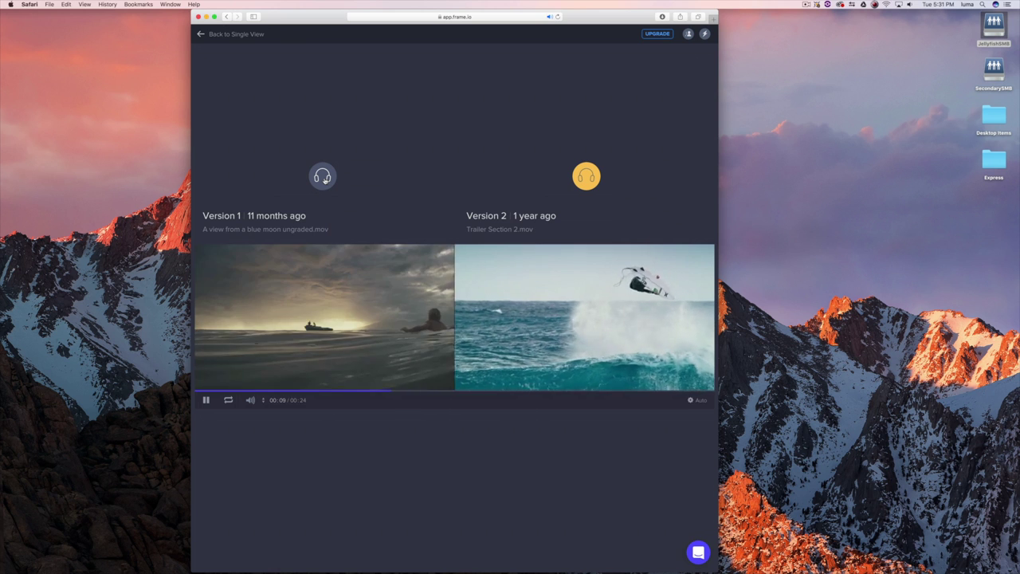
left_click(323, 177)
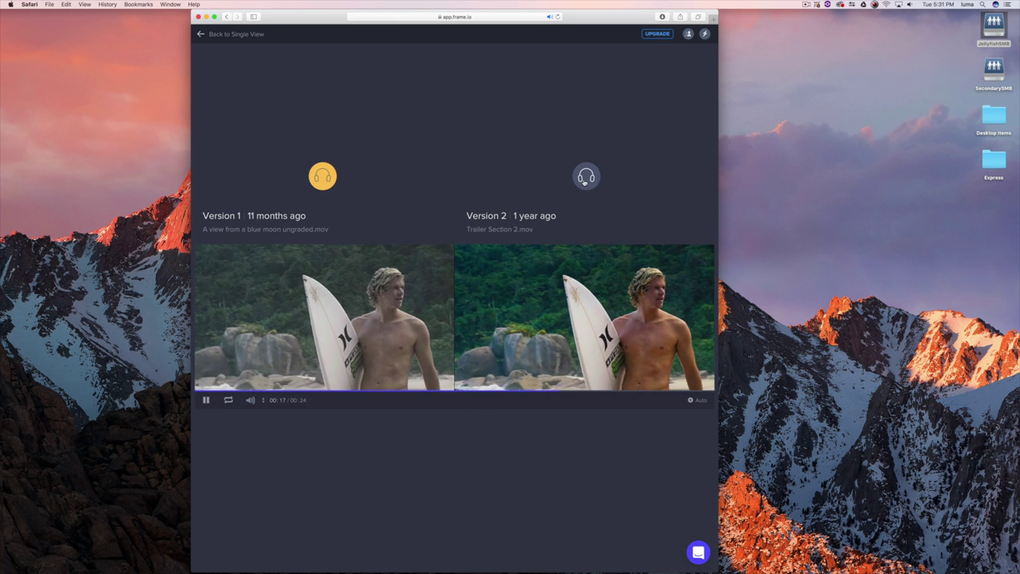
left_click(584, 181)
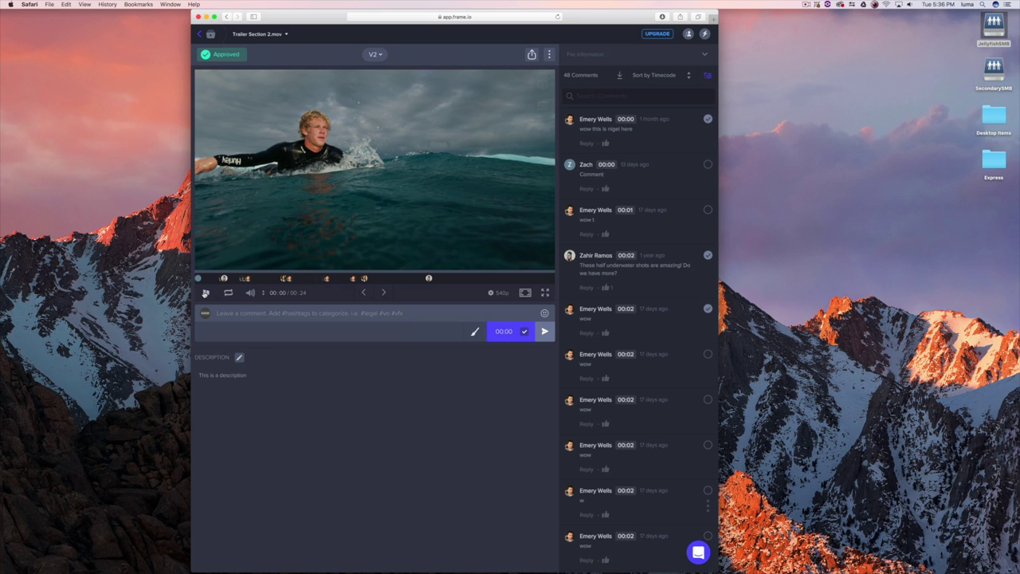
Play Trailer Section 2.mov and set its status label to Approved.
left_click(206, 293)
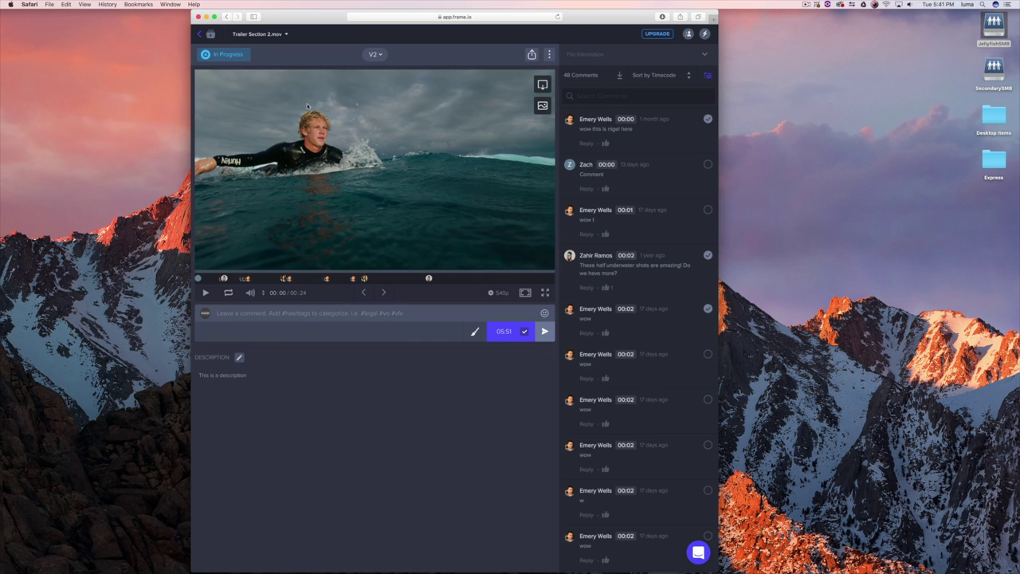
left_click(243, 57)
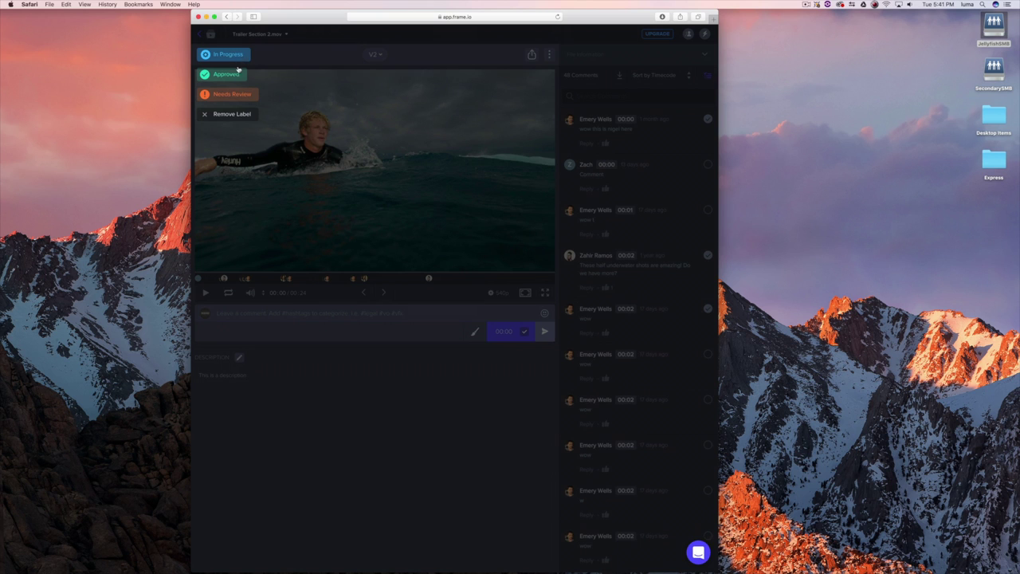
left_click(237, 75)
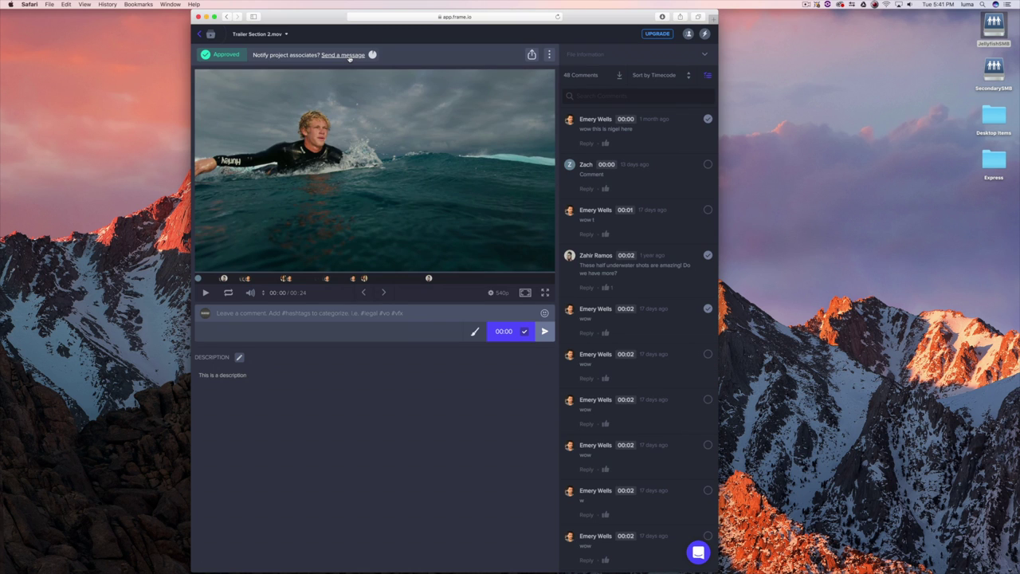
Notify the first three listed project associates of the approval with a short message, and return to the project's media overview.
left_click(347, 56)
left_click(404, 115)
left_click(404, 156)
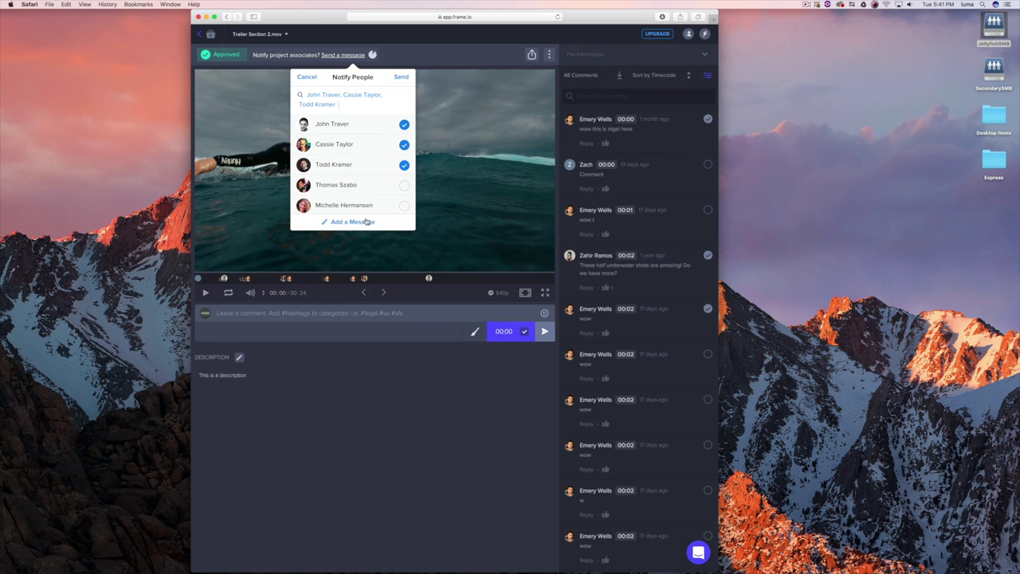
left_click(352, 221)
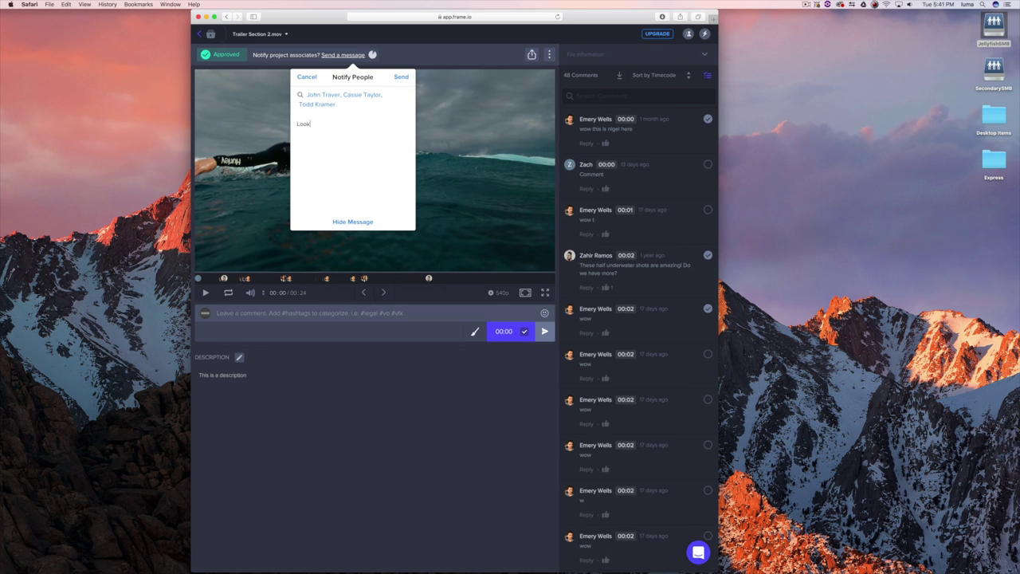
left_click(401, 78)
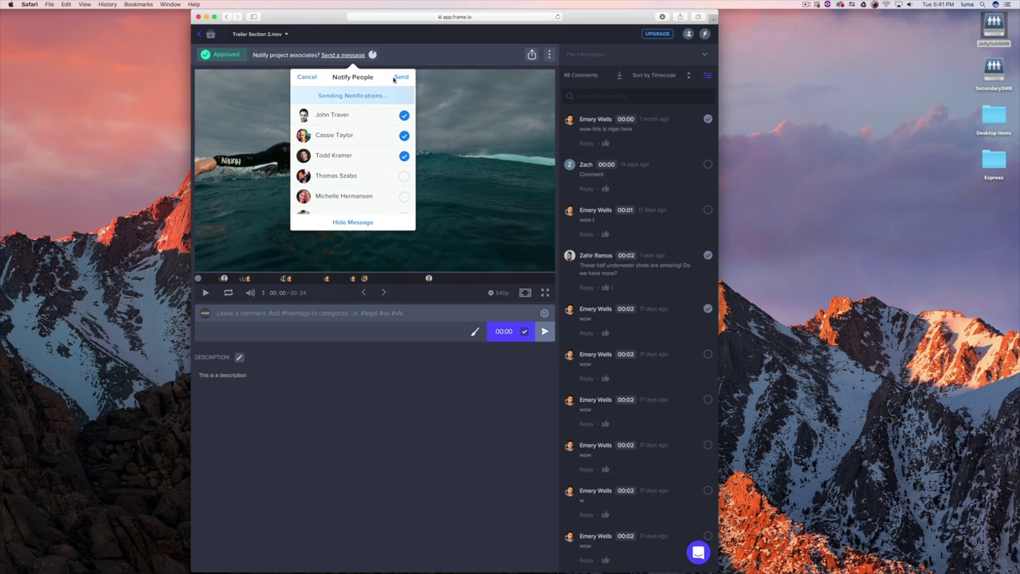
left_click(210, 36)
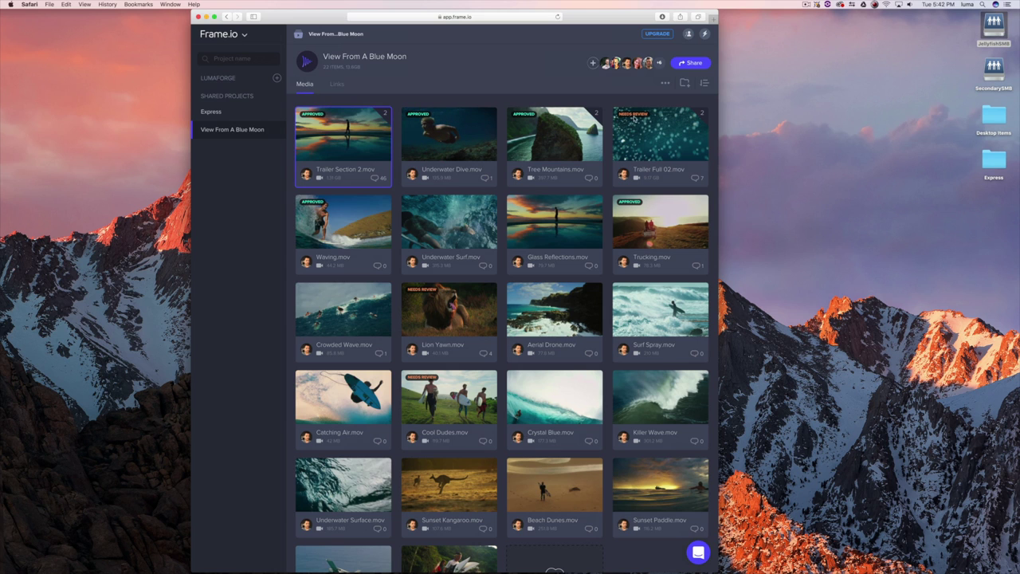
scroll(626, 128, "down", 3)
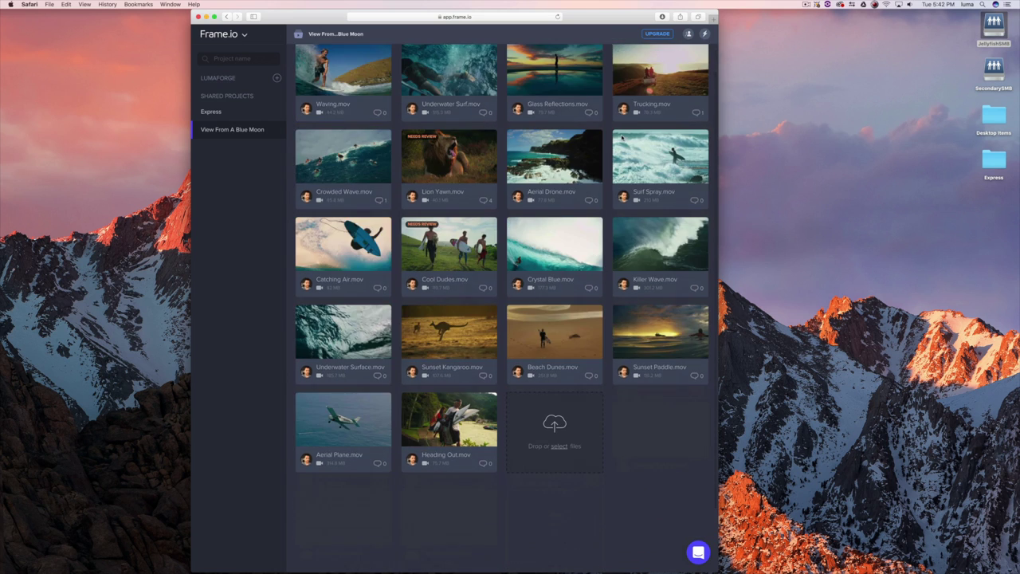
scroll(446, 163, "down", 1)
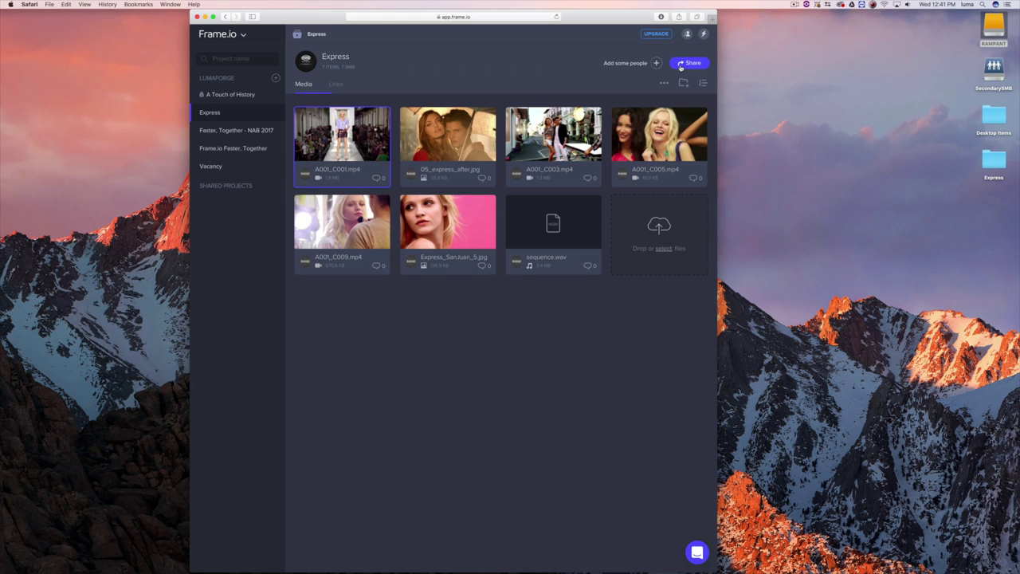
Share A001_C001.mp4 from the Express project as a presentation and turn its link sharing on.
left_click(681, 64)
left_click(674, 116)
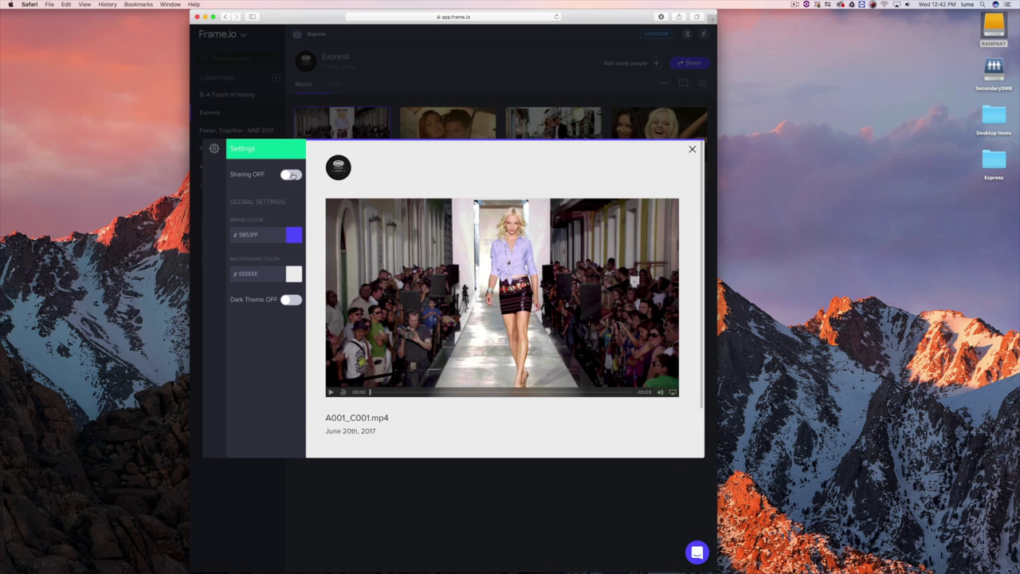
left_click(291, 175)
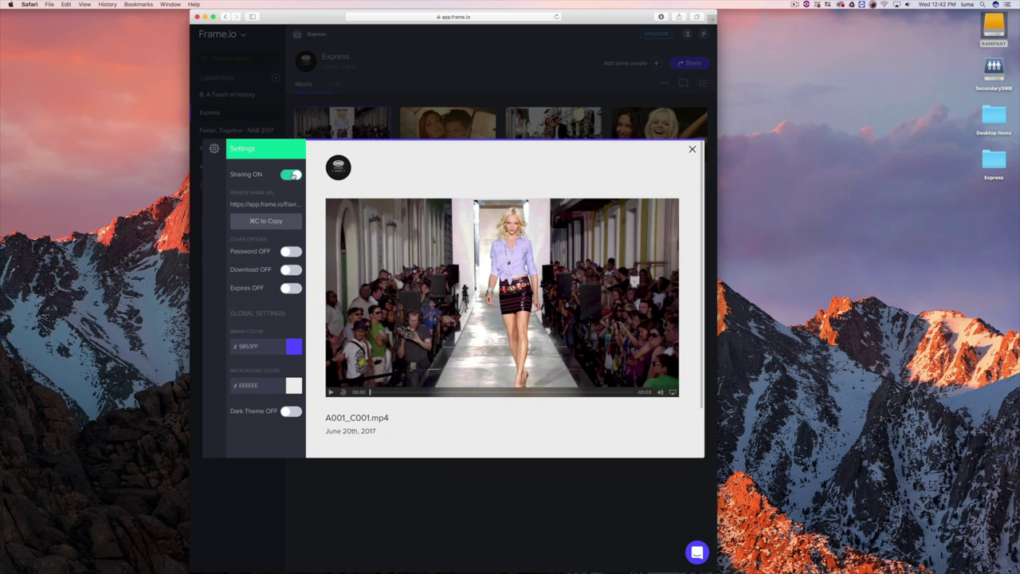
Try the password, download and expiry options of the presentation link, switching each on and off again.
left_click(290, 252)
left_click(290, 253)
left_click(292, 270)
left_click(291, 270)
left_click(289, 289)
left_click(305, 414)
left_click(288, 287)
Set the presentation's background color to white, FFFFFF, and close the presentation settings.
left_click(289, 387)
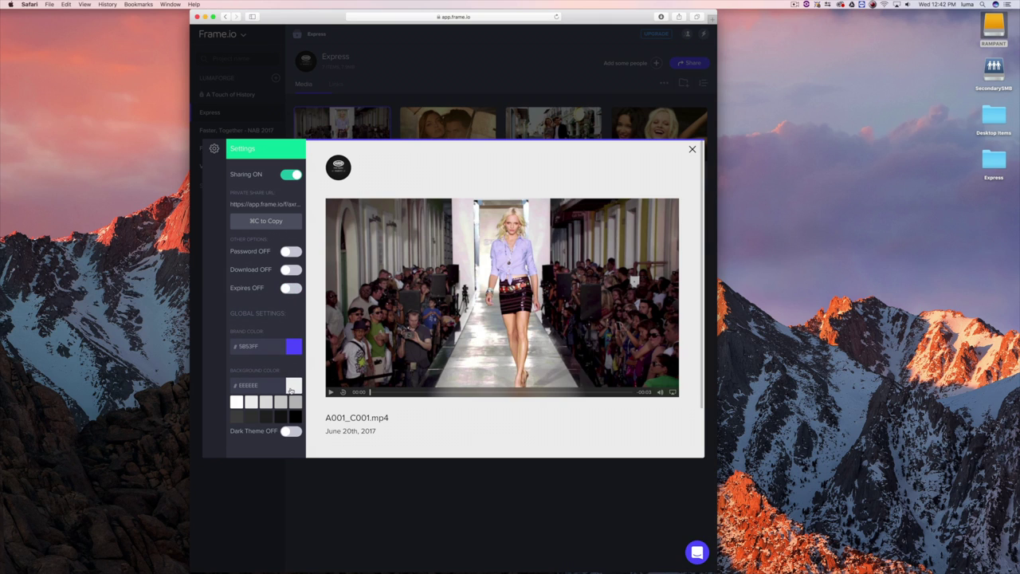
left_click(237, 403)
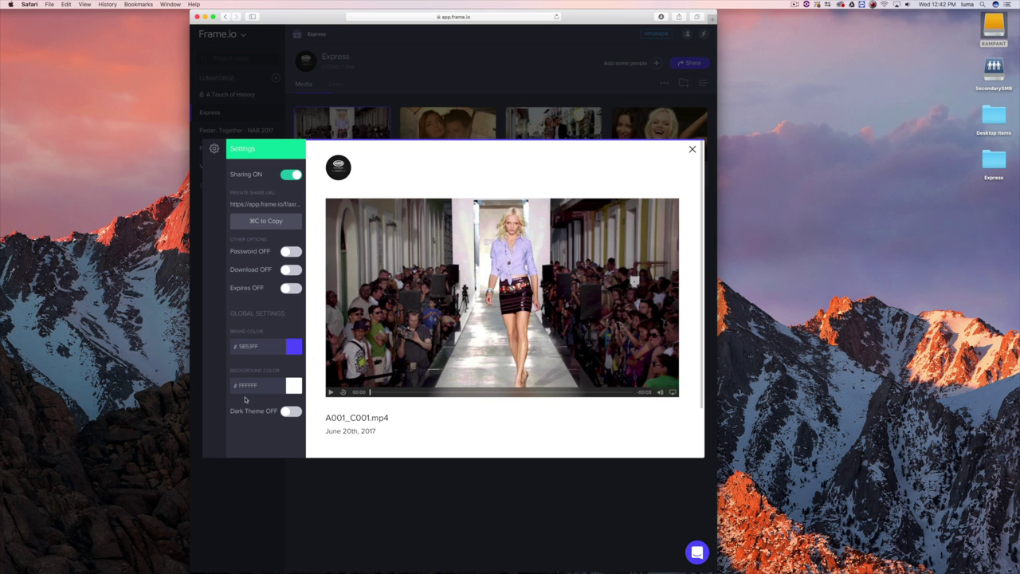
left_click(692, 149)
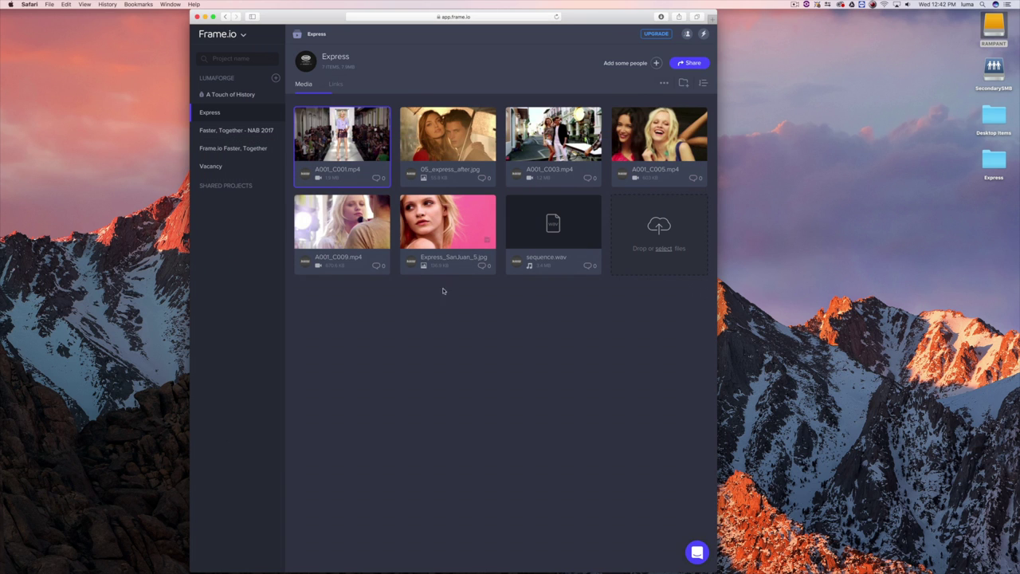
Share the whole Express project as a presentation with sharing on, and look through its preview page.
left_click(434, 303)
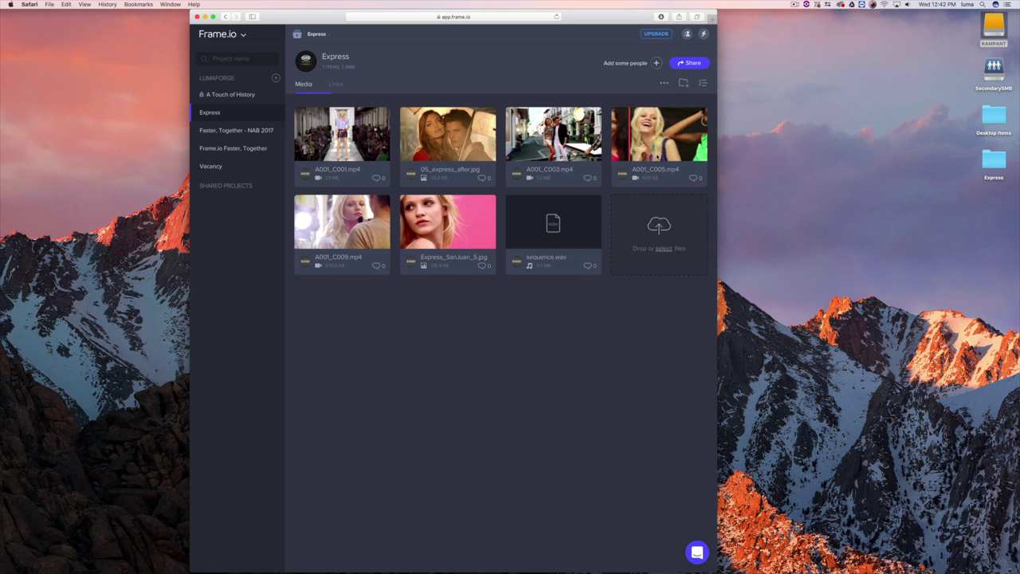
left_click(698, 67)
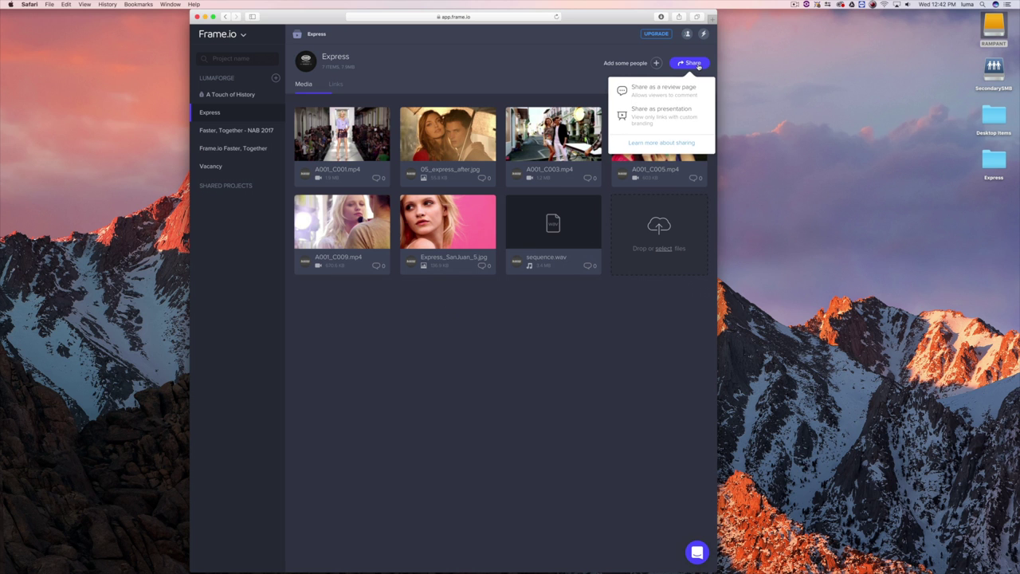
left_click(674, 119)
left_click(291, 174)
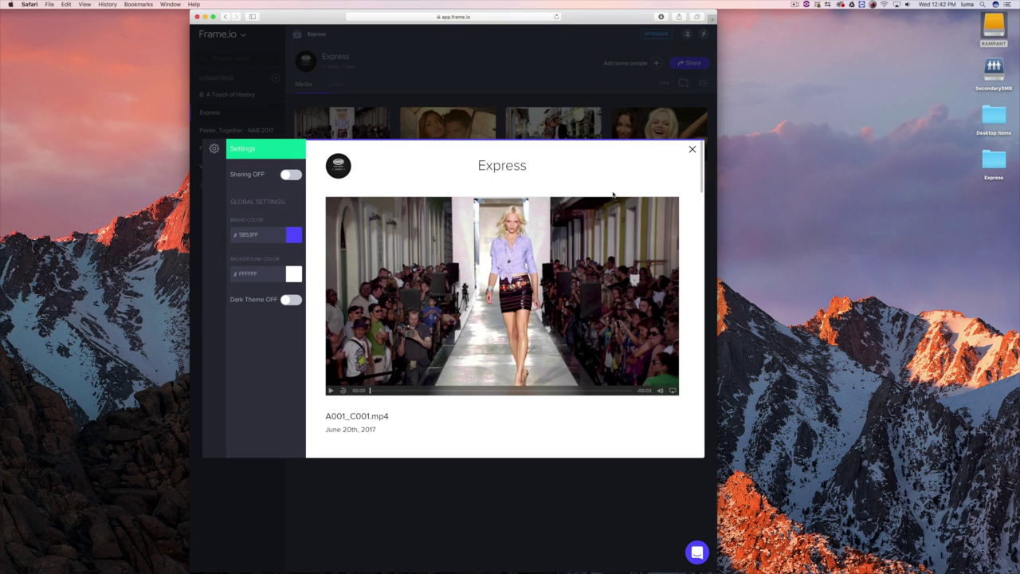
scroll(420, 180, "down", 5)
scroll(420, 180, "down", 10)
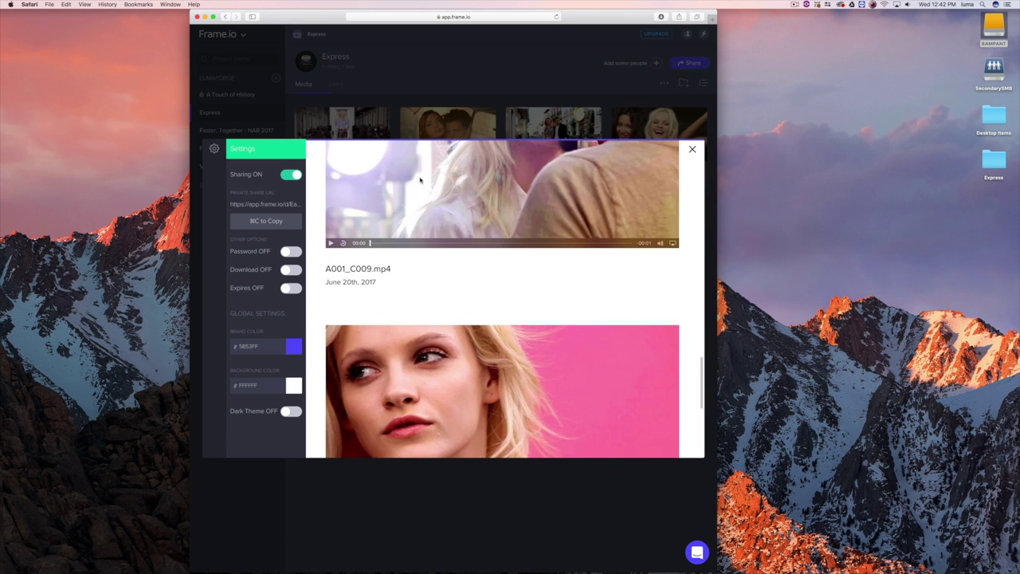
scroll(420, 180, "down", 5)
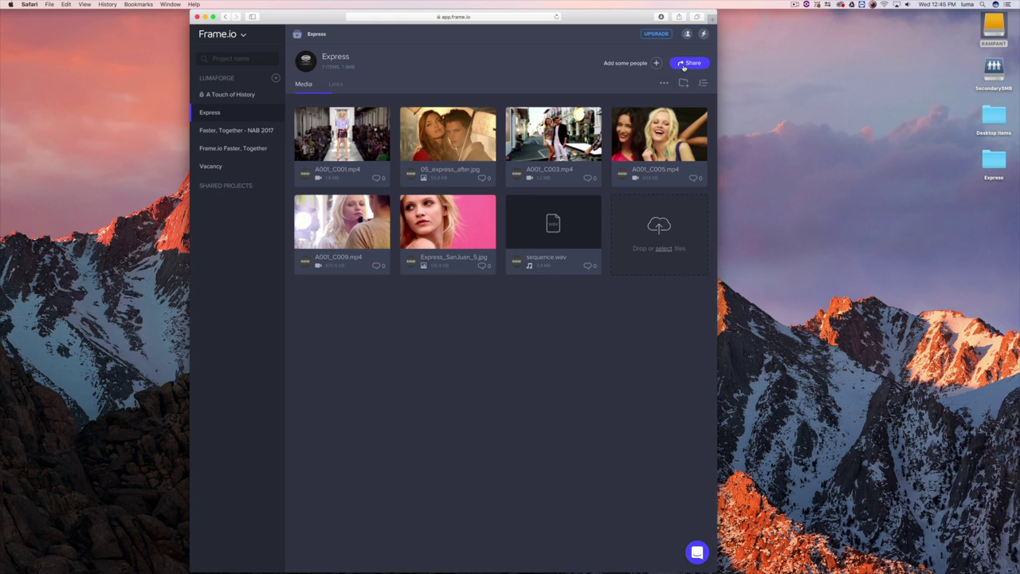
Start a review page share with the four clips A001_C001, A001_C003, A001_C005 and A001_C009.mp4.
left_click(690, 63)
left_click(684, 90)
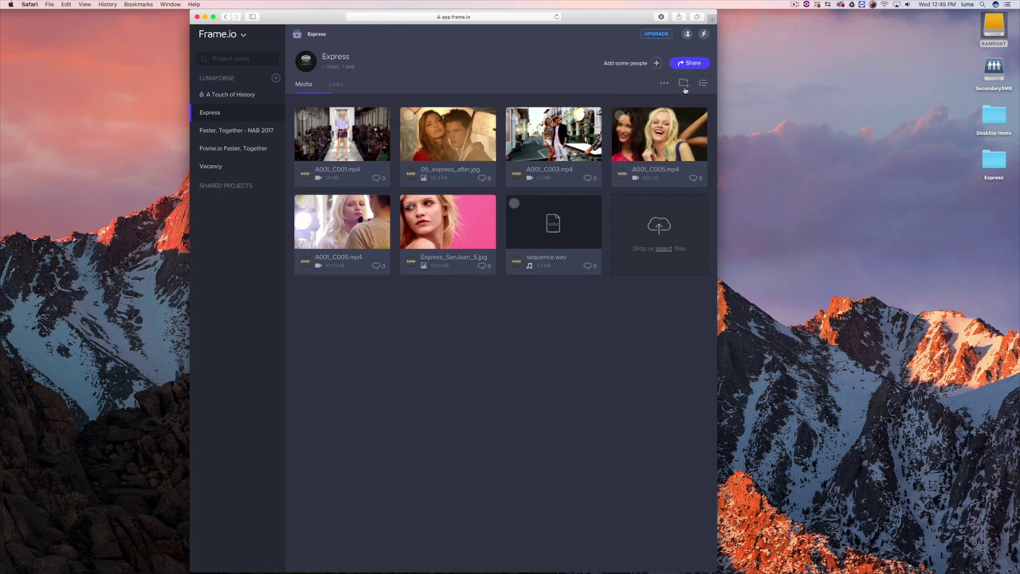
left_click(342, 134)
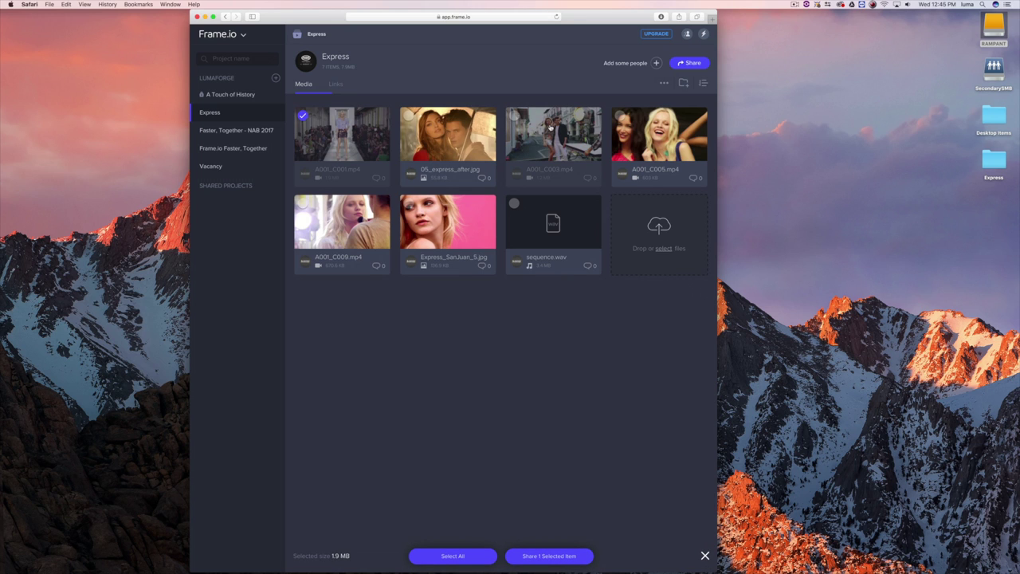
left_click(562, 134)
left_click(357, 225)
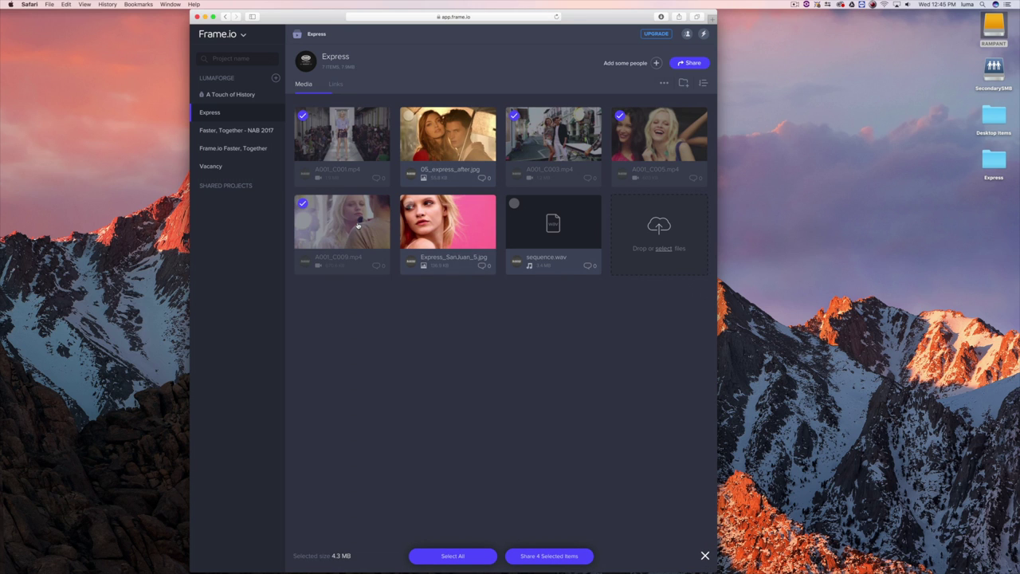
left_click(564, 555)
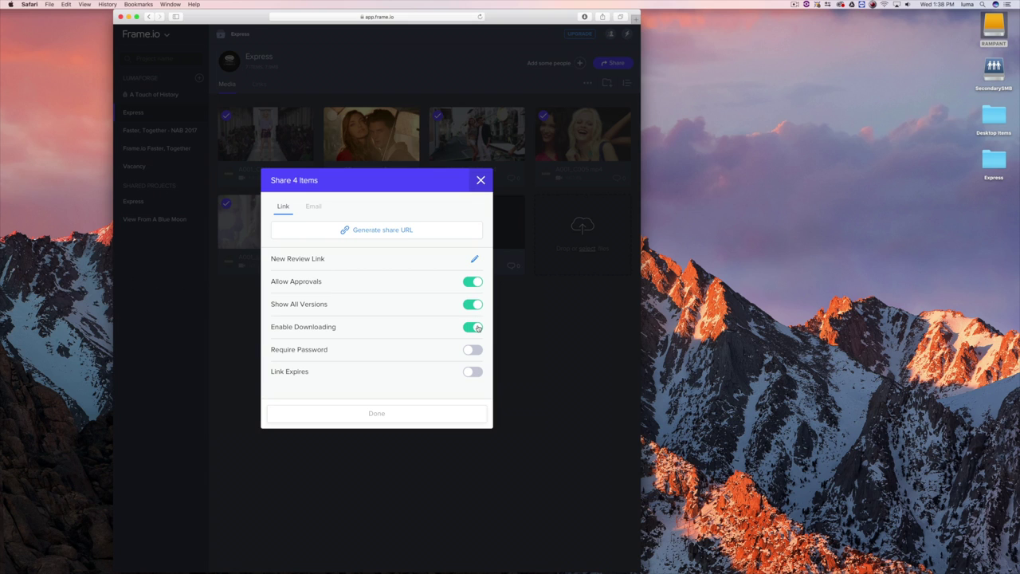
Try the review link's password requirement, and set the link to expire on Jun 23rd, 2017 at 1:42 PM.
left_click(473, 350)
left_click(473, 350)
left_click(473, 371)
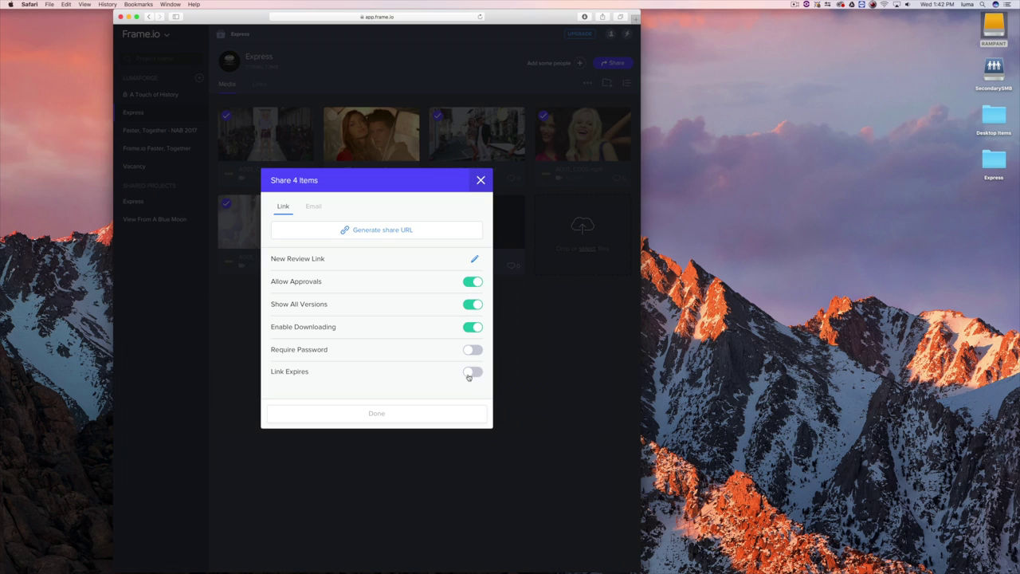
left_click(471, 373)
left_click(464, 390)
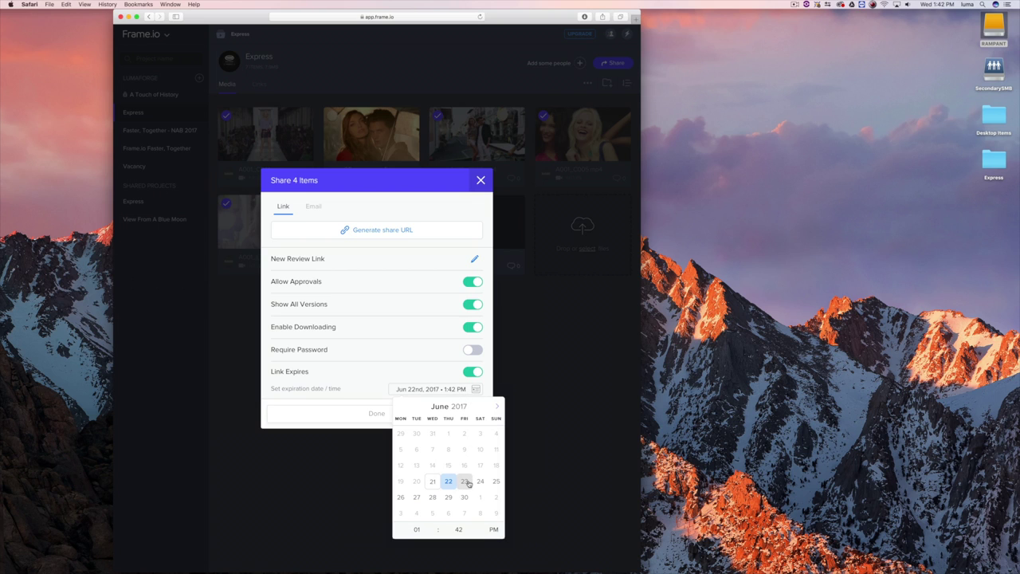
left_click(441, 372)
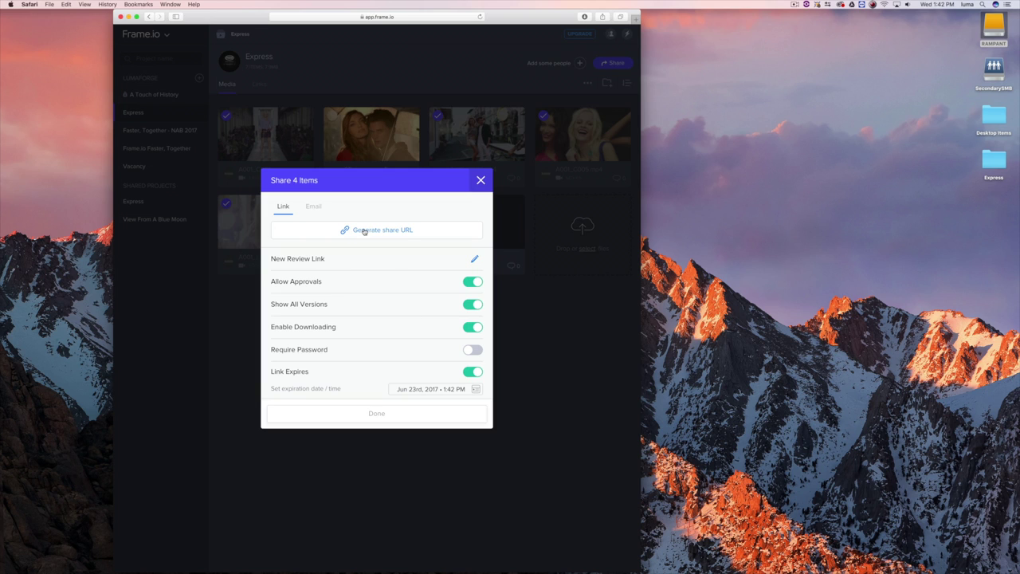
Check the email sharing form, and copy the review link's generated share URL for use in a new browser tab.
left_click(314, 207)
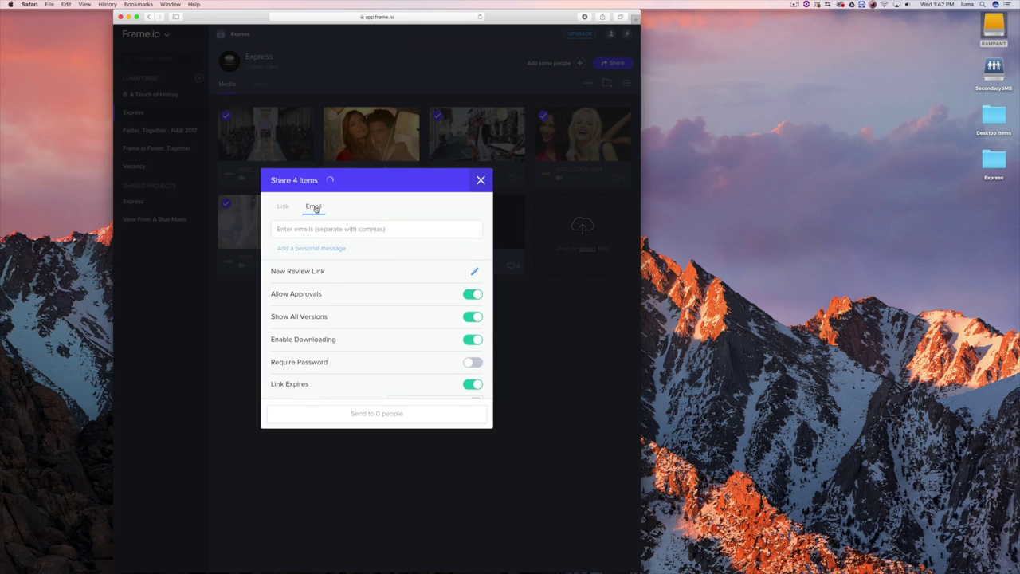
left_click(284, 207)
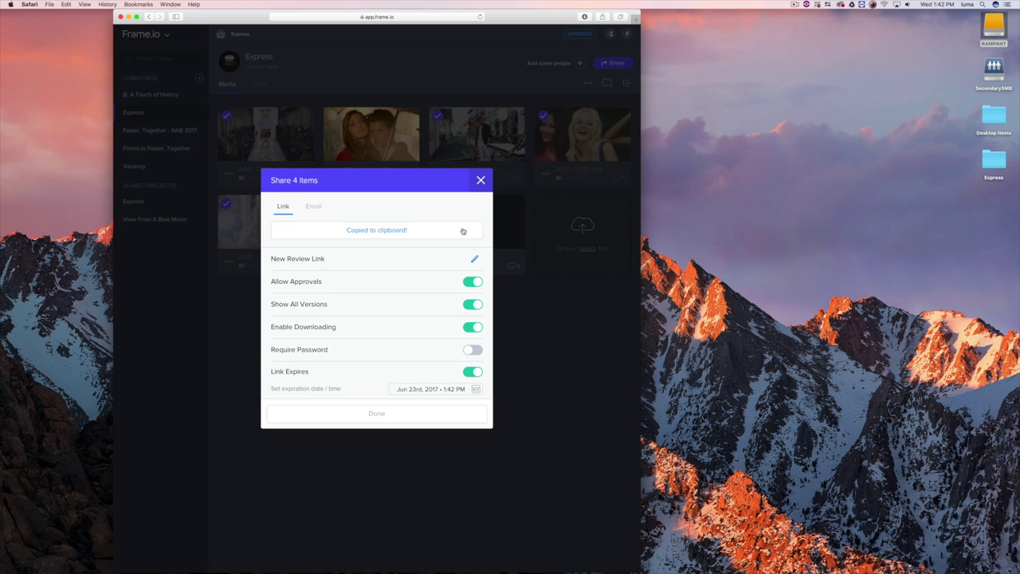
key("super+t")
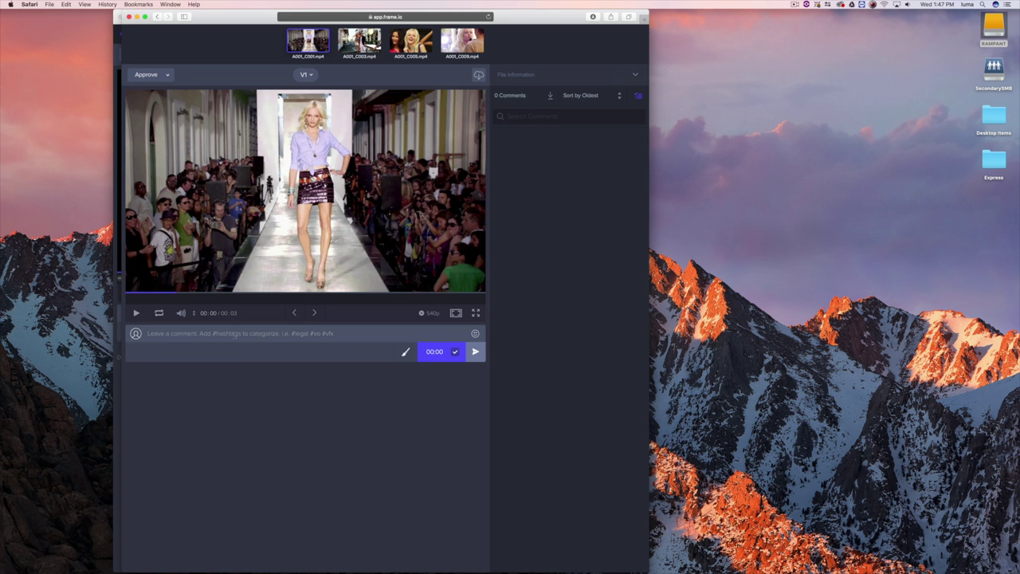
Post the comment "This is a great song!" at 00:00 on A001_C001.mp4 in the review page.
type("This is a great")
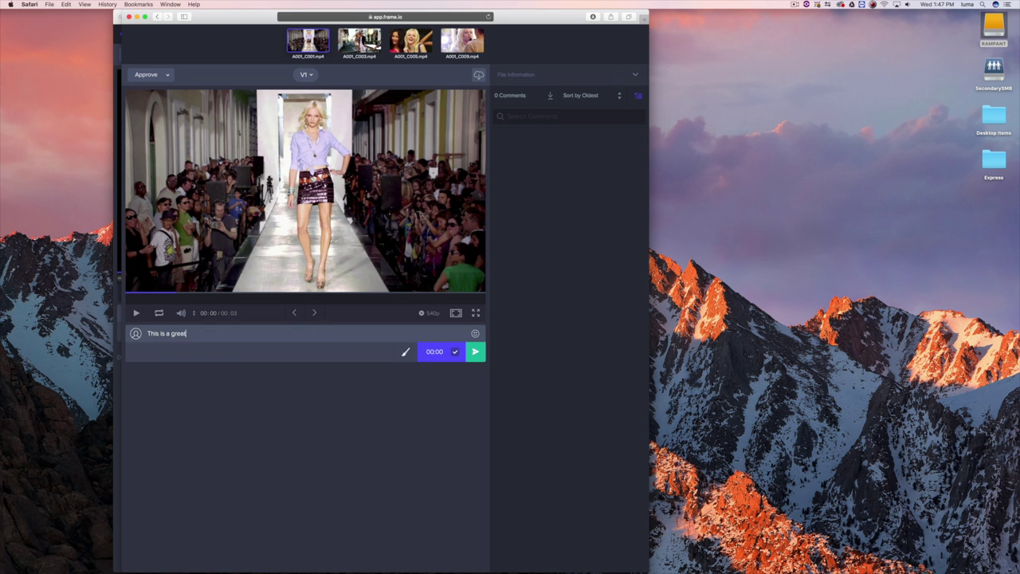
type(" song!")
left_click(476, 351)
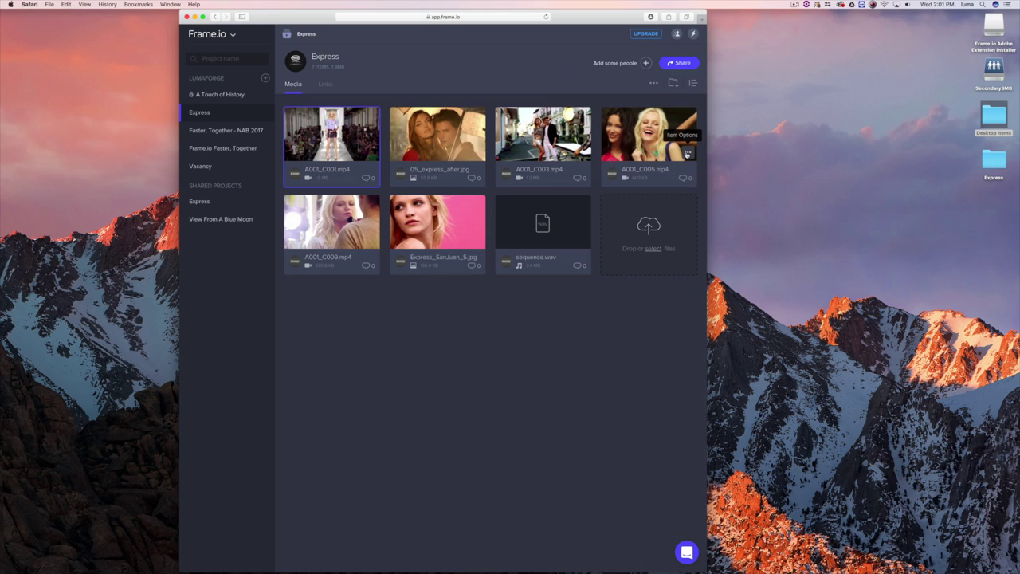
Publish A001_C005.mp4 to Vimeo with the privacy option "Only I can see this video", and view the published video.
left_click(687, 151)
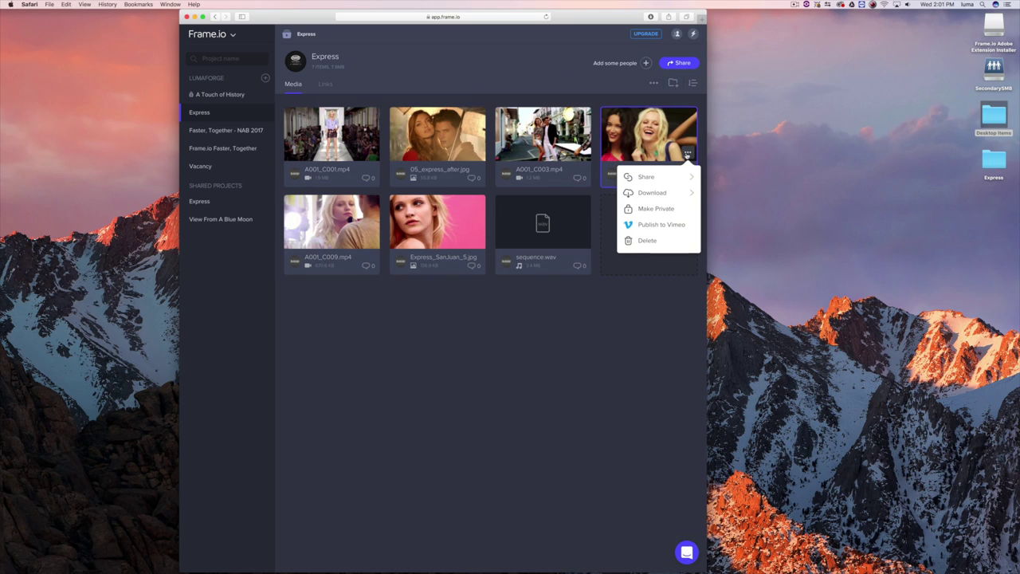
left_click(679, 226)
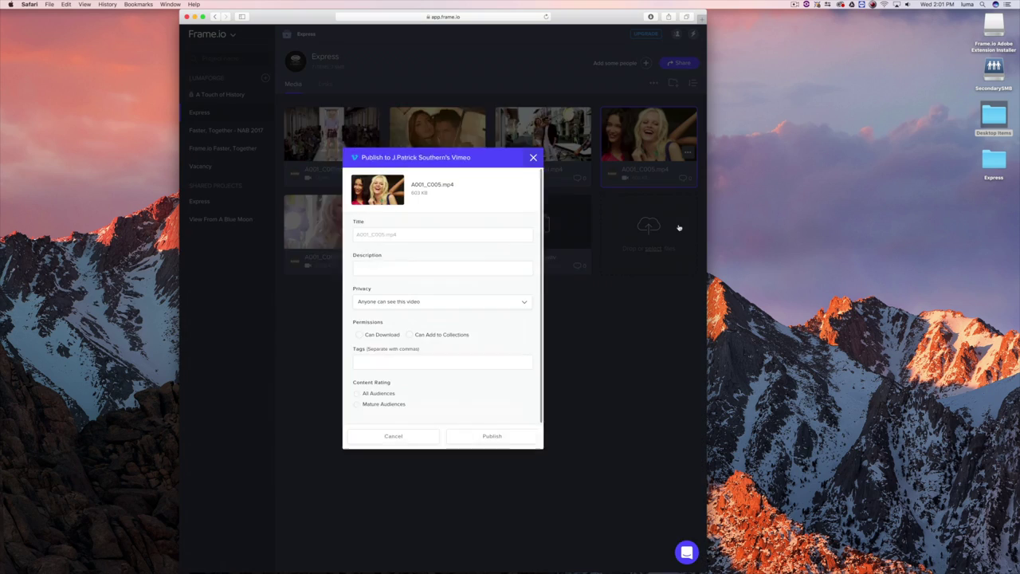
left_click(443, 222)
left_click(445, 264)
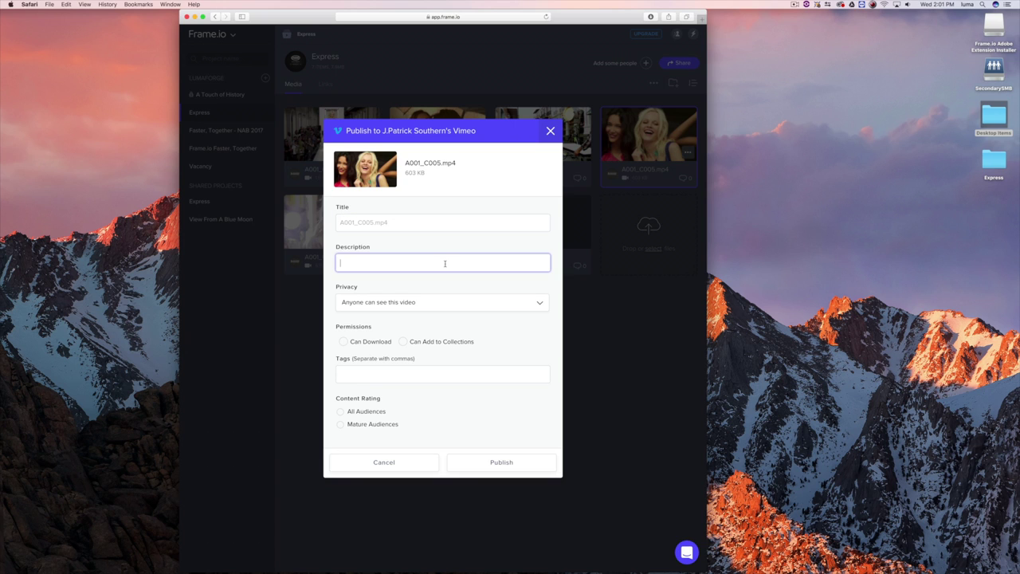
left_click(436, 303)
left_click(440, 340)
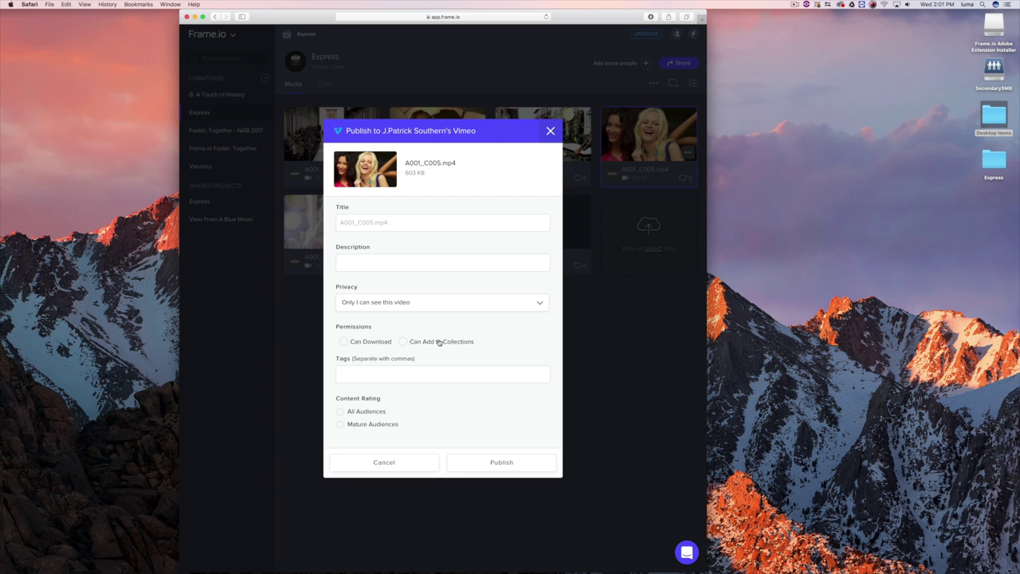
left_click(514, 462)
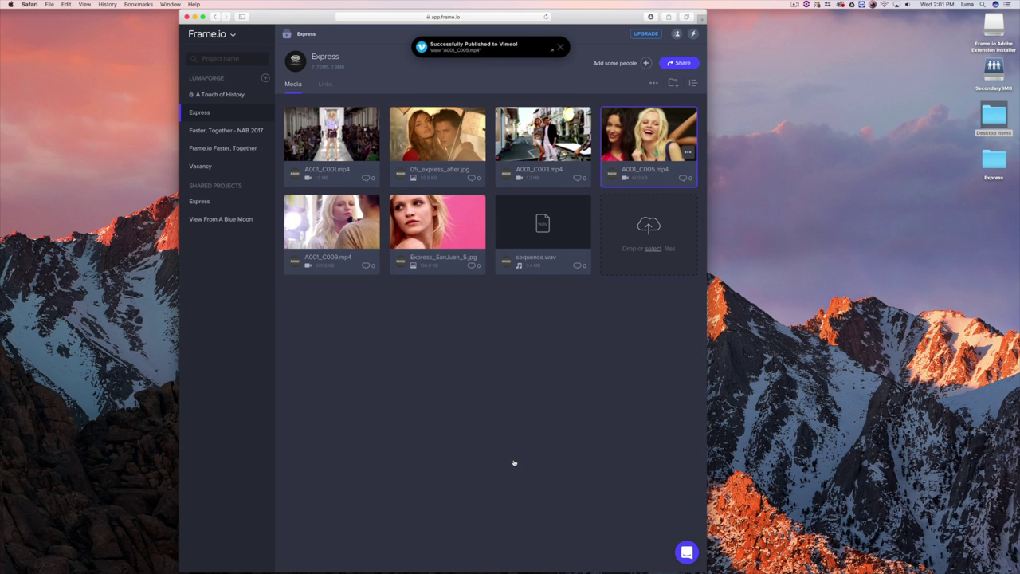
left_click(552, 52)
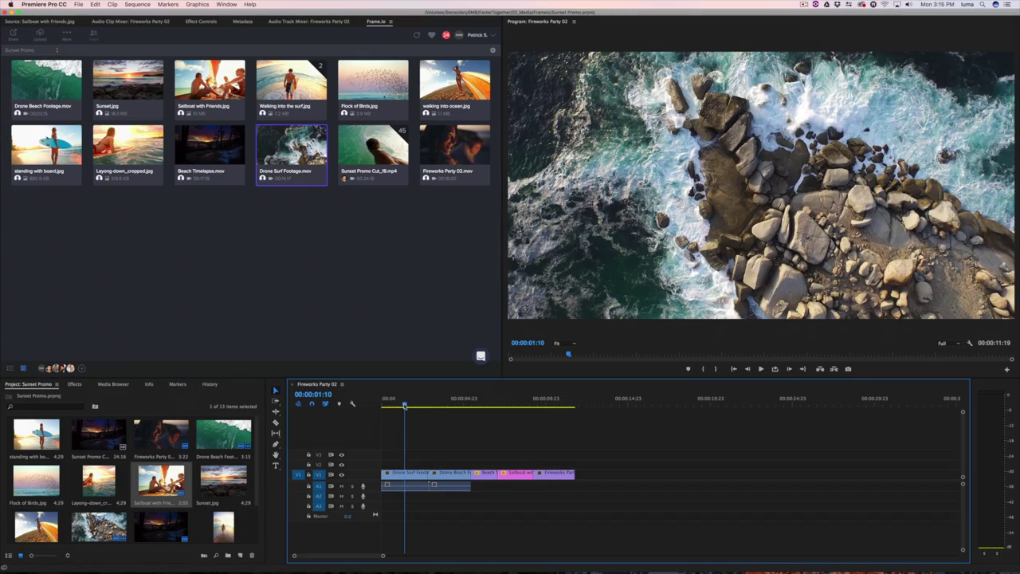
In Premiere Pro, scrub the Fireworks Party 02 sequence to 00:00:01:09 and start uploading the active sequence to Frame.io.
left_click_drag(443, 406, 403, 410)
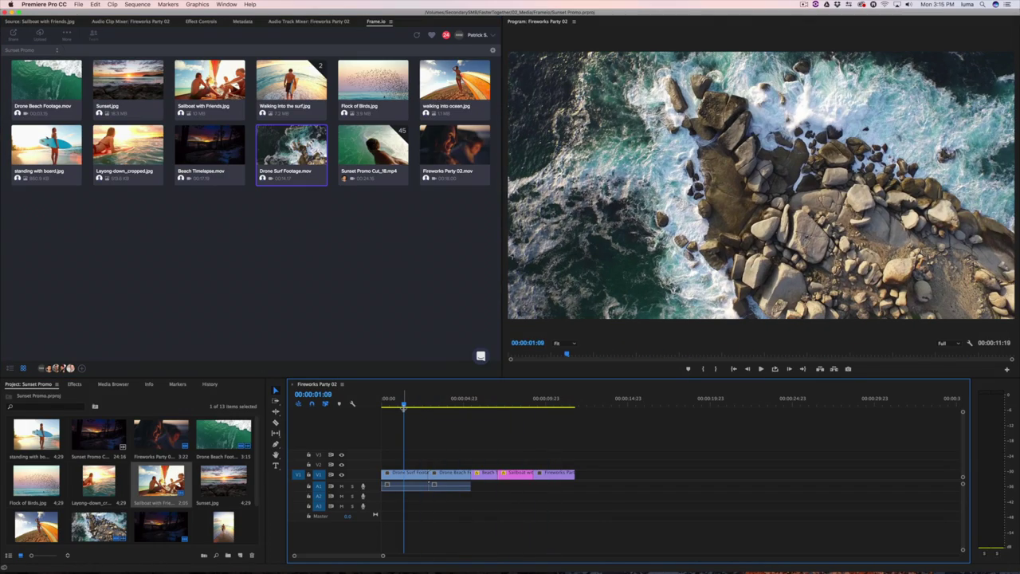
left_click(42, 36)
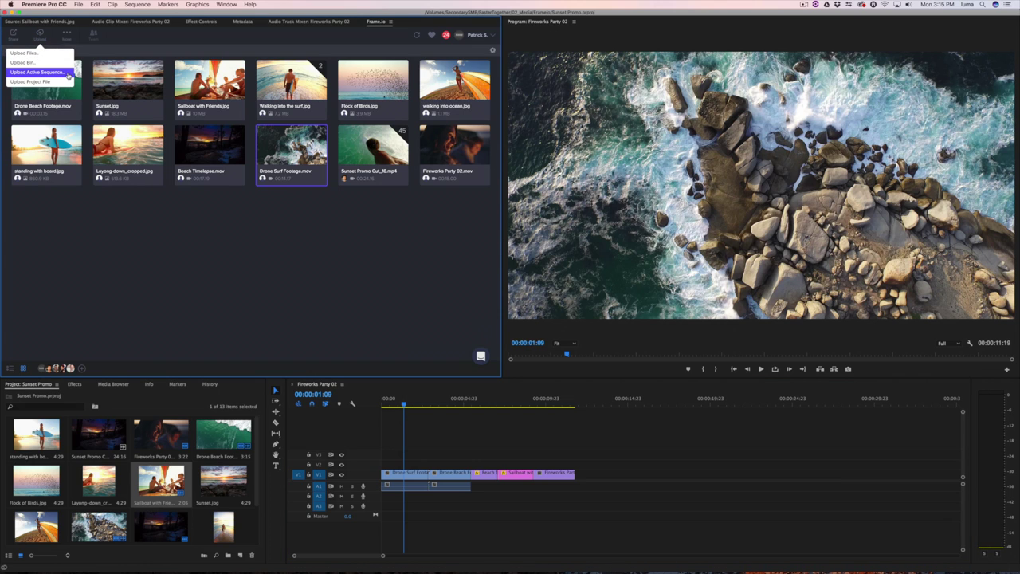
left_click(37, 72)
Choose the preset file 1080p H.265.epr as the upload format for the Fireworks Party 02 sequence.
left_click(303, 162)
scroll(292, 195, "down", 3)
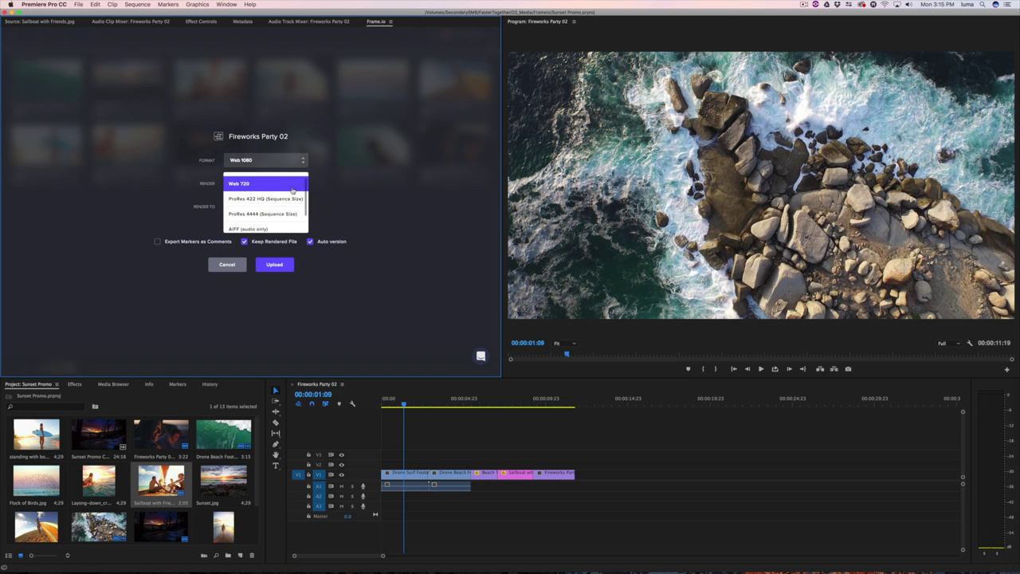
left_click(293, 227)
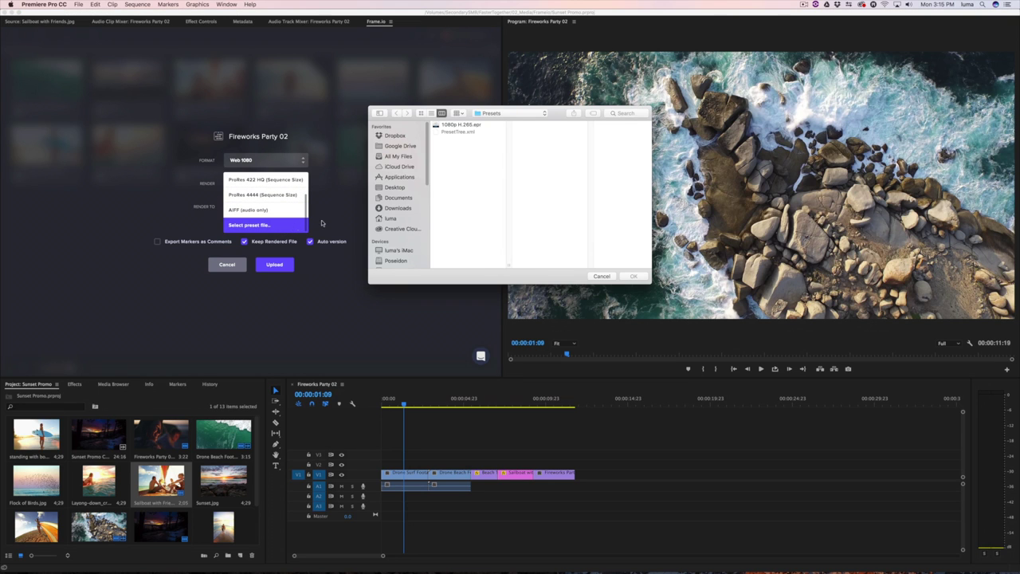
left_click(466, 125)
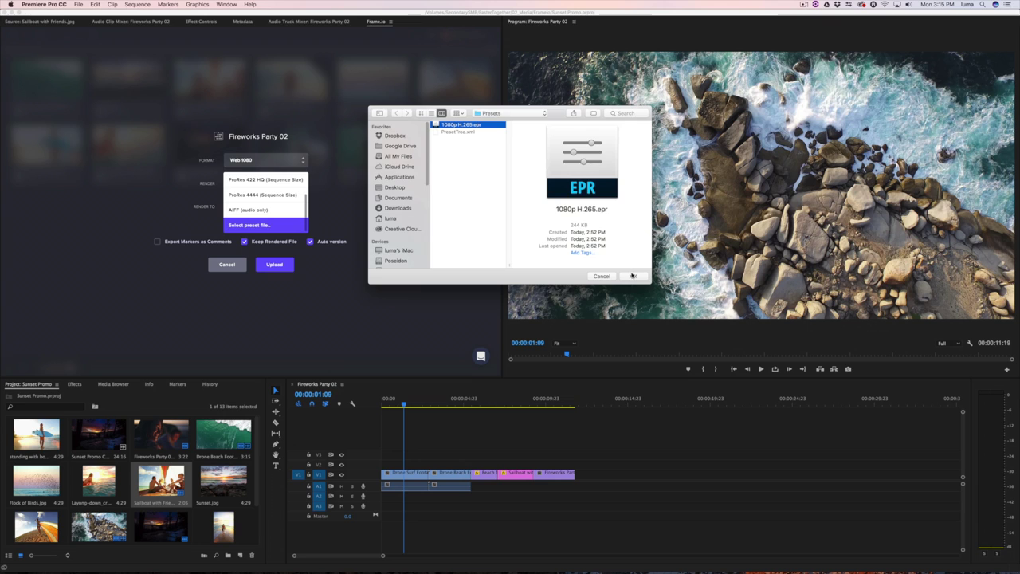
left_click(633, 276)
Upload the whole Fireworks Party 02 sequence in Web 720 format with the 02_Media folder set as the scratch disk.
left_click(298, 162)
left_click(291, 195)
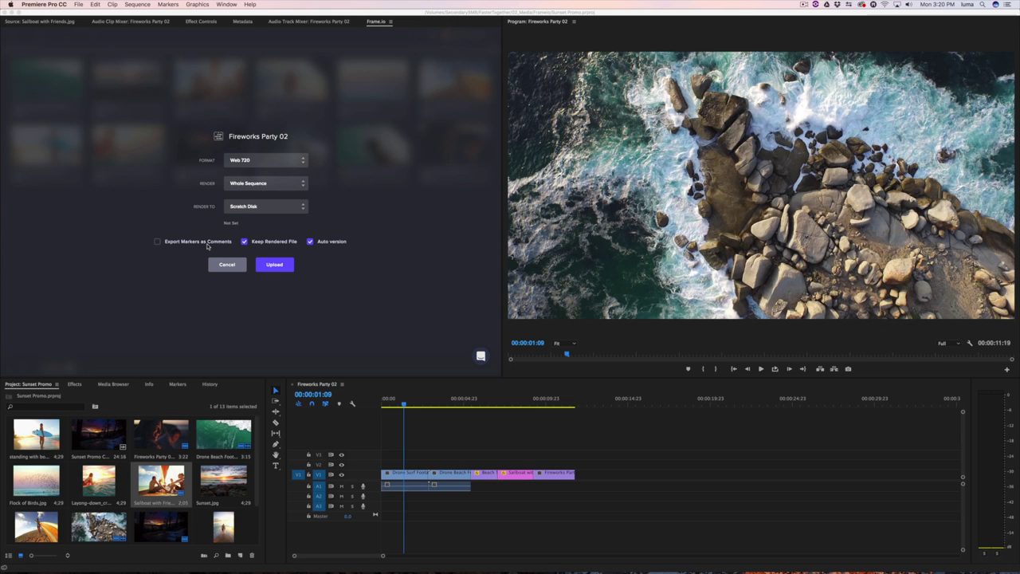
left_click(276, 264)
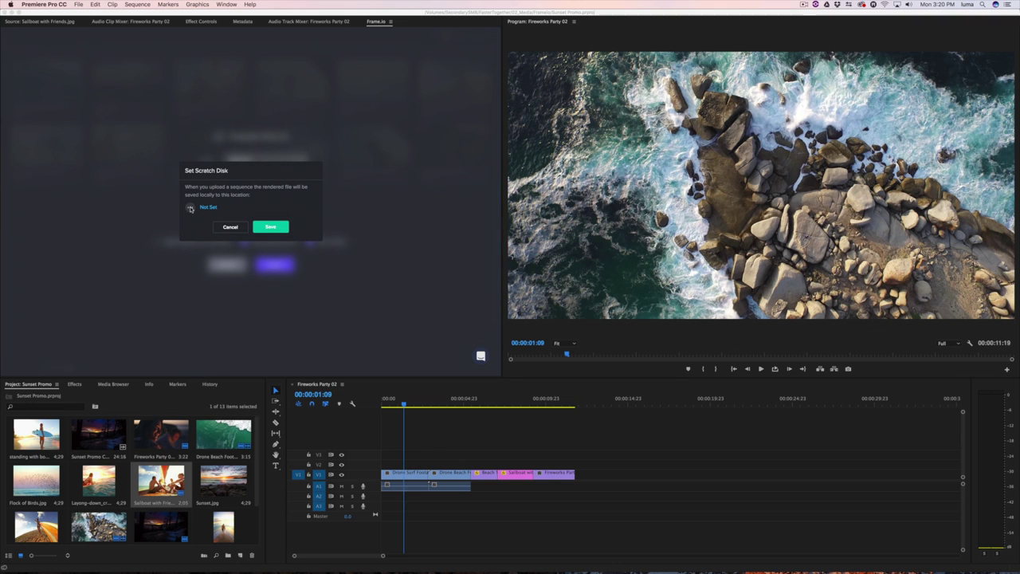
left_click(190, 208)
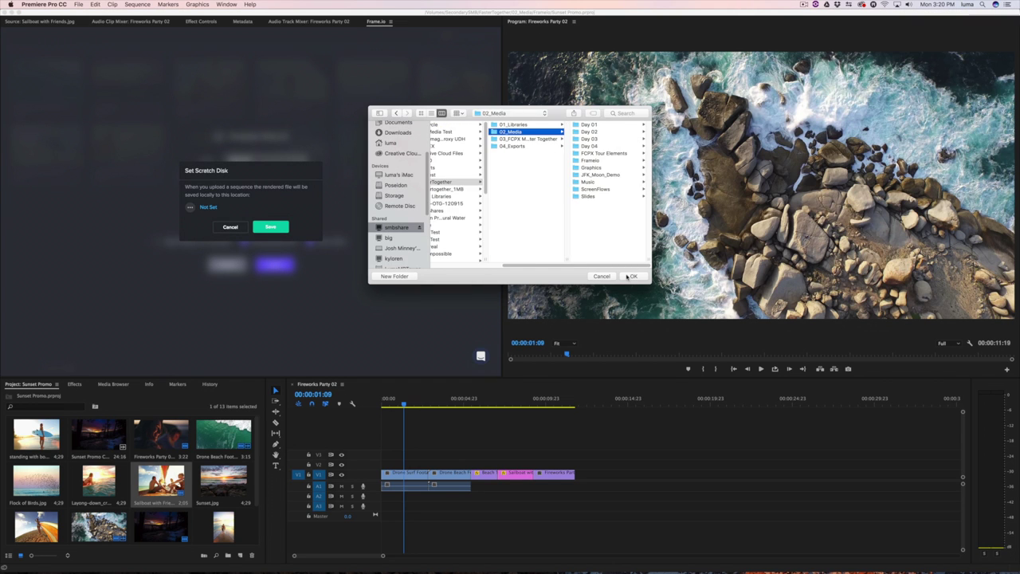
left_click(632, 276)
left_click(270, 228)
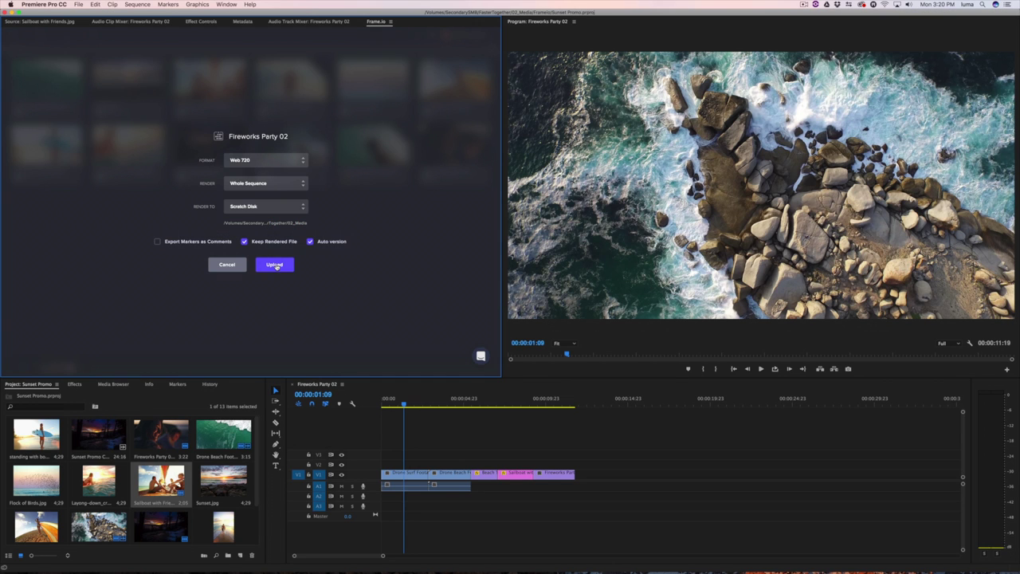
left_click(275, 264)
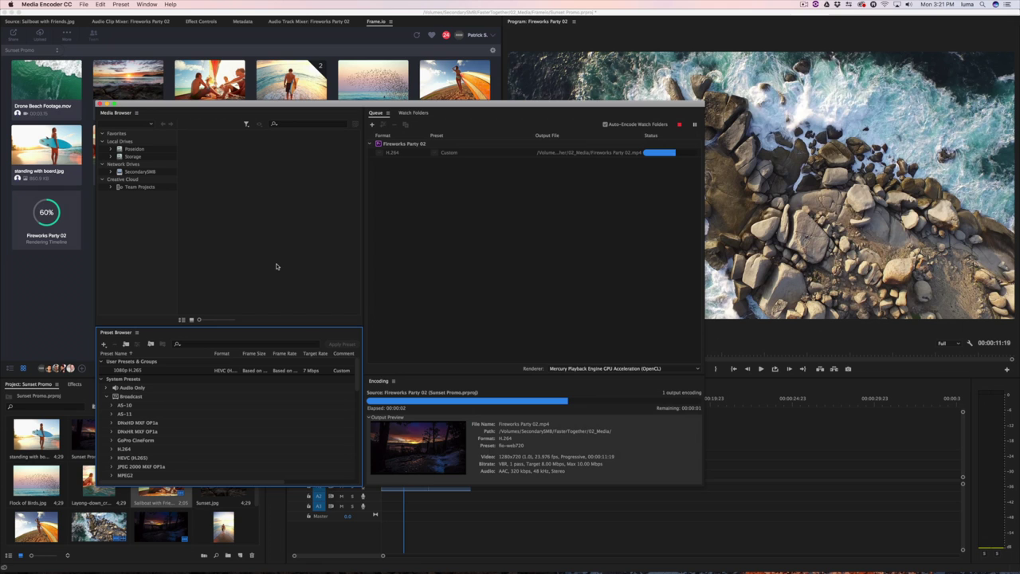
Play the uploaded Fireworks Party 02 video in the Frame.io panel and go to the "Too Contrasty" comment.
left_click(83, 284)
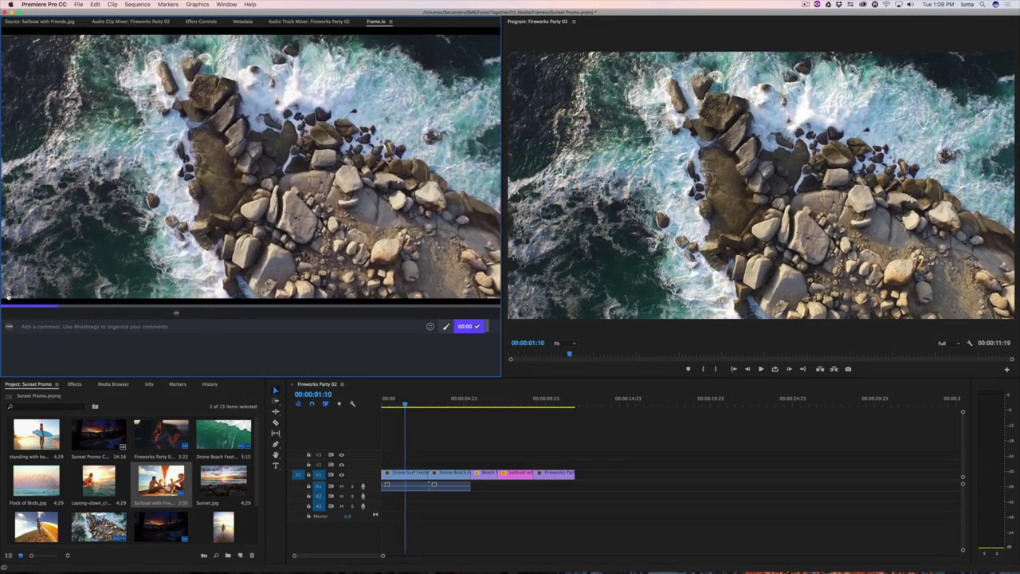
key("space")
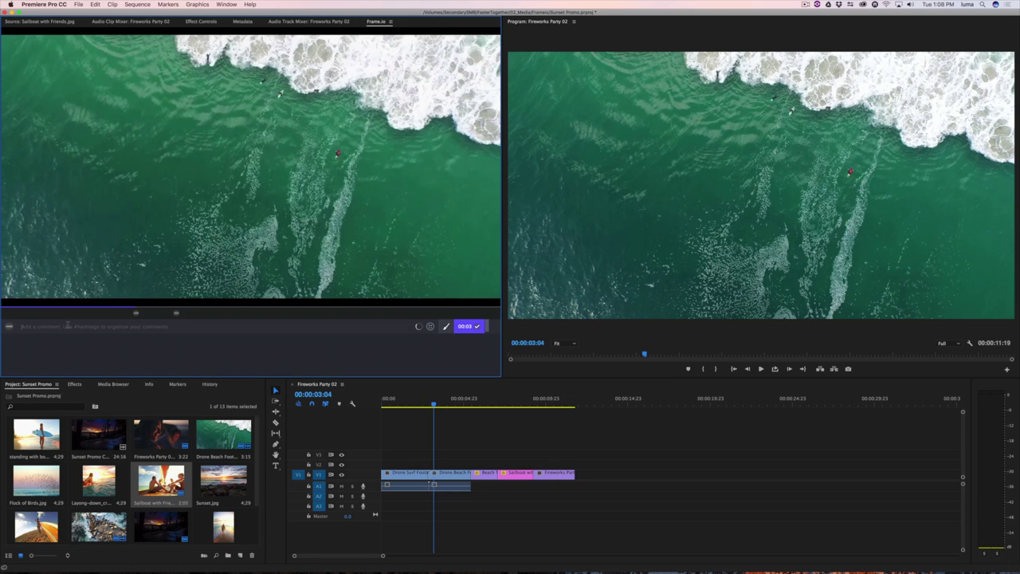
mouse_move(199, 305)
left_mouse_down()
mouse_move(333, 307)
mouse_move(136, 311)
left_mouse_up()
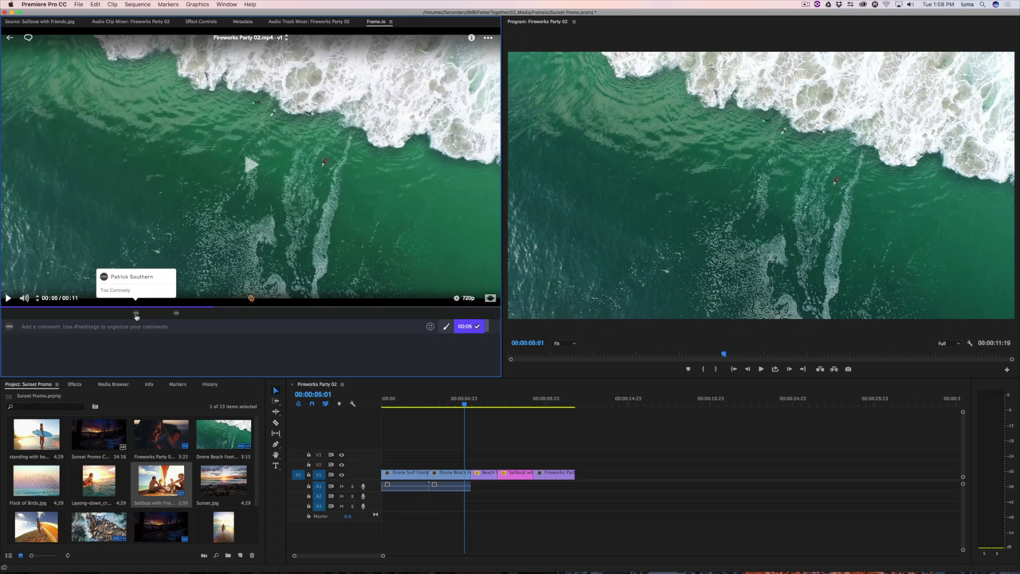
left_click(137, 316)
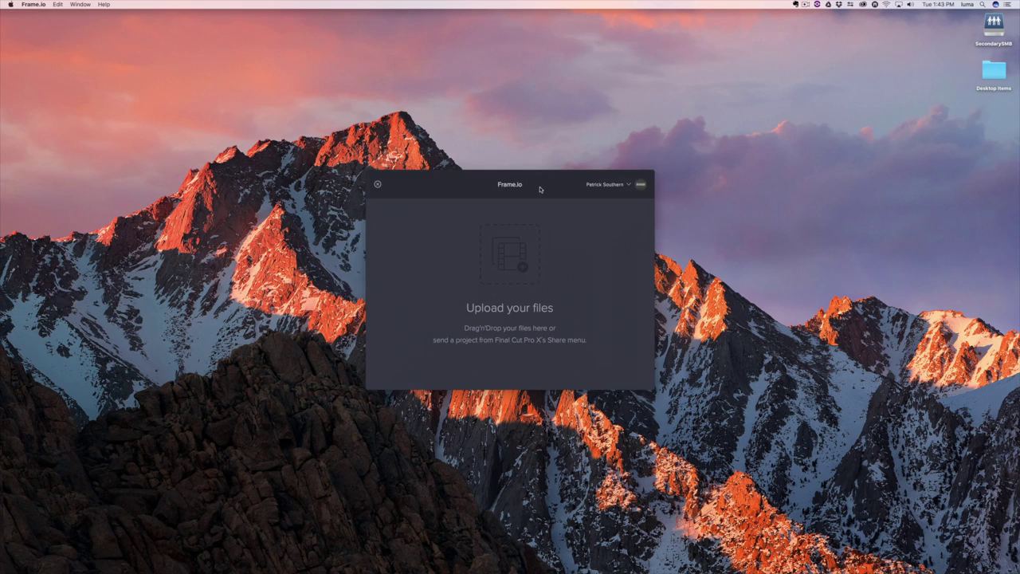
Switch to Final Cut Pro and view the available sharing destinations for the RED project.
left_click_drag(539, 189, 567, 180)
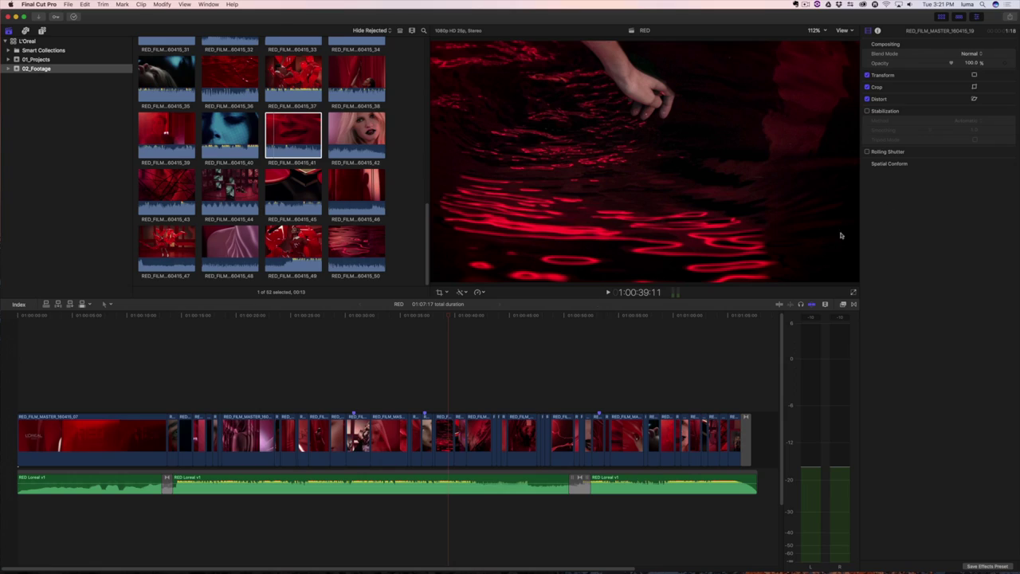
left_click(1011, 20)
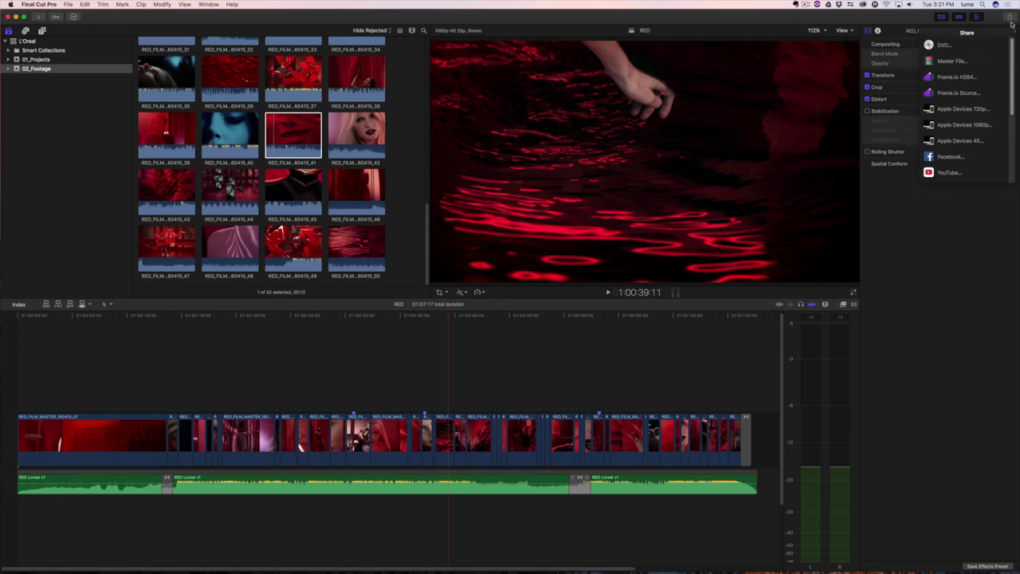
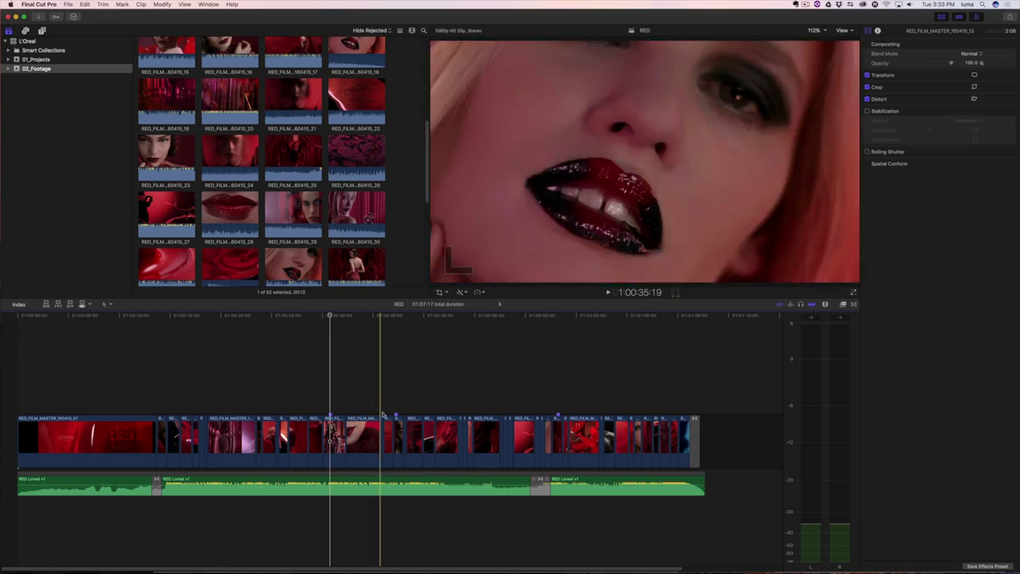
Mark the timeline clip at 1:00:55:18 and start sharing the RED project with the Frame.io H264 destination.
left_click(584, 426)
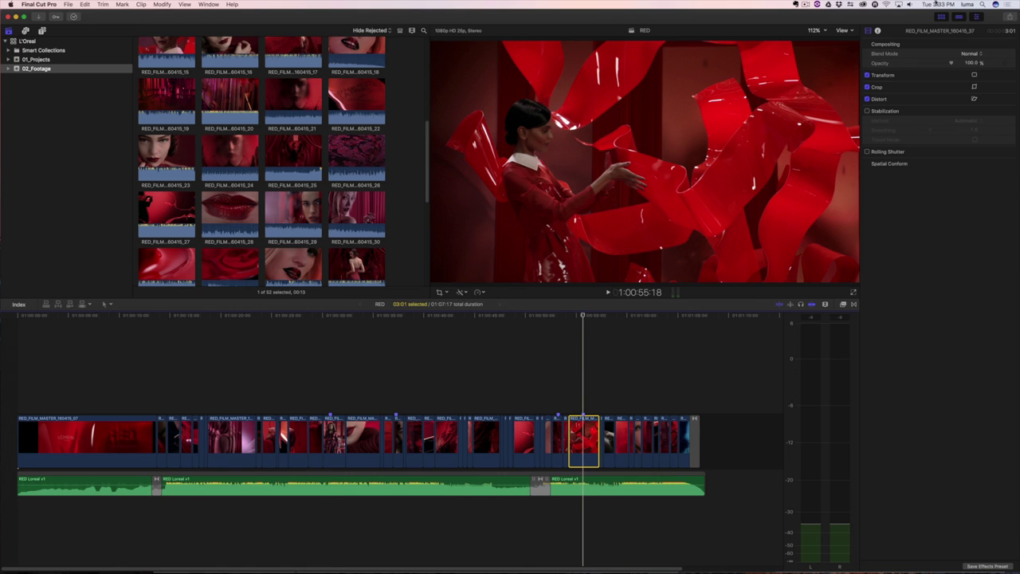
left_click(1014, 18)
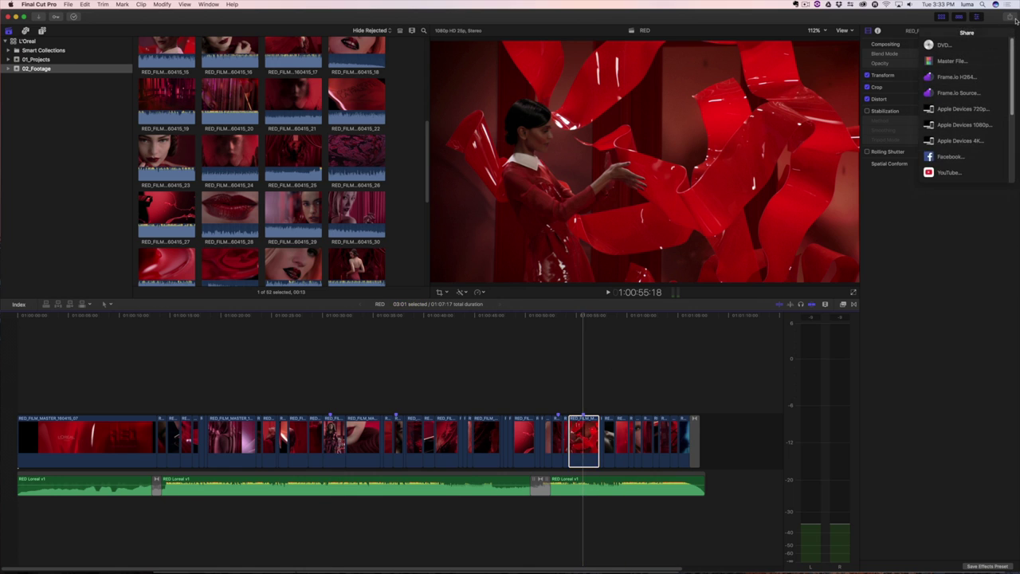
left_click(996, 76)
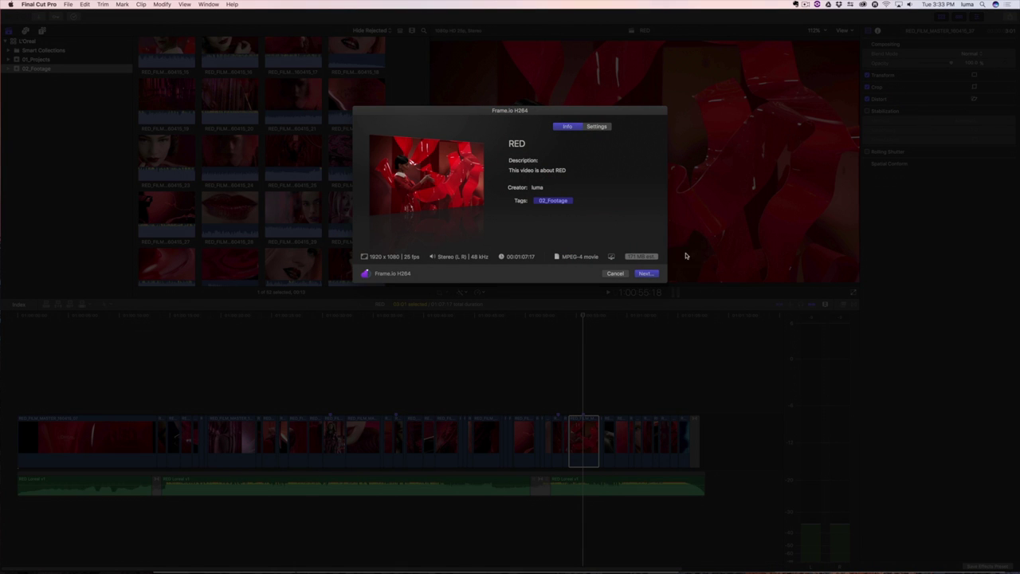
left_click(646, 274)
Upload only the clips with regular markers to a new Frame.io project named LumaForge, and check the sharing progress in the background tasks.
left_click(554, 253)
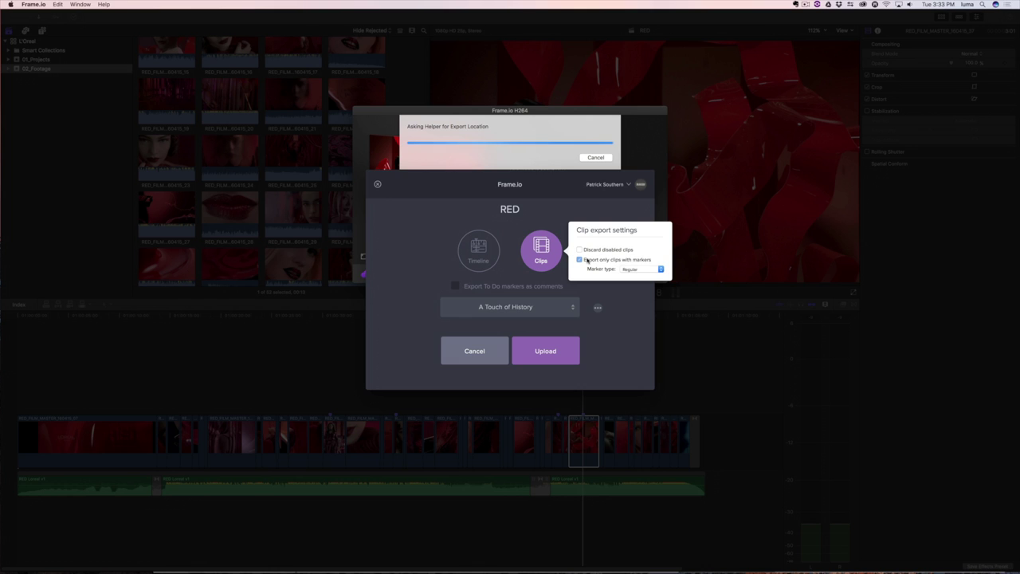
left_click(598, 307)
left_click(584, 323)
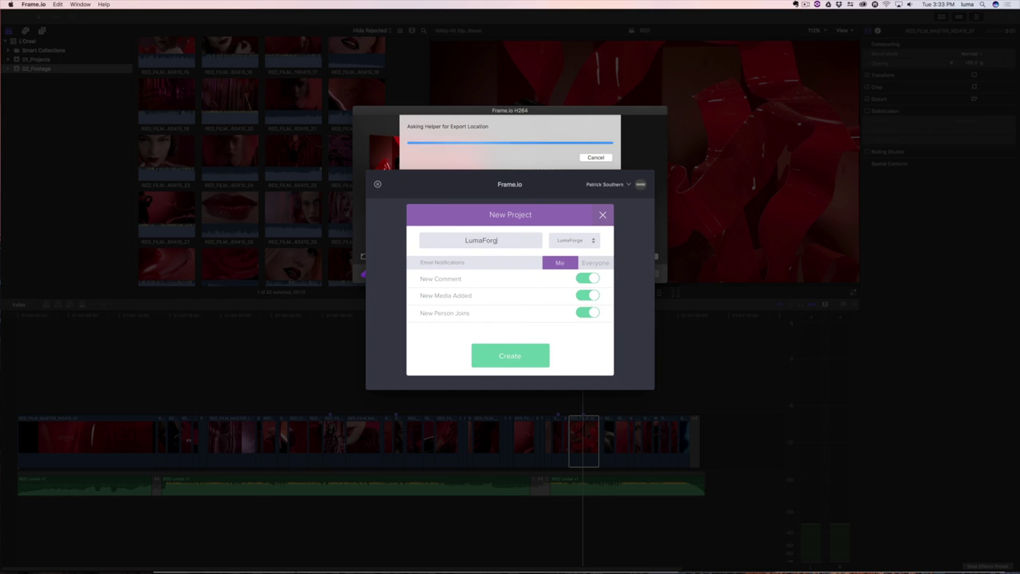
left_click(527, 361)
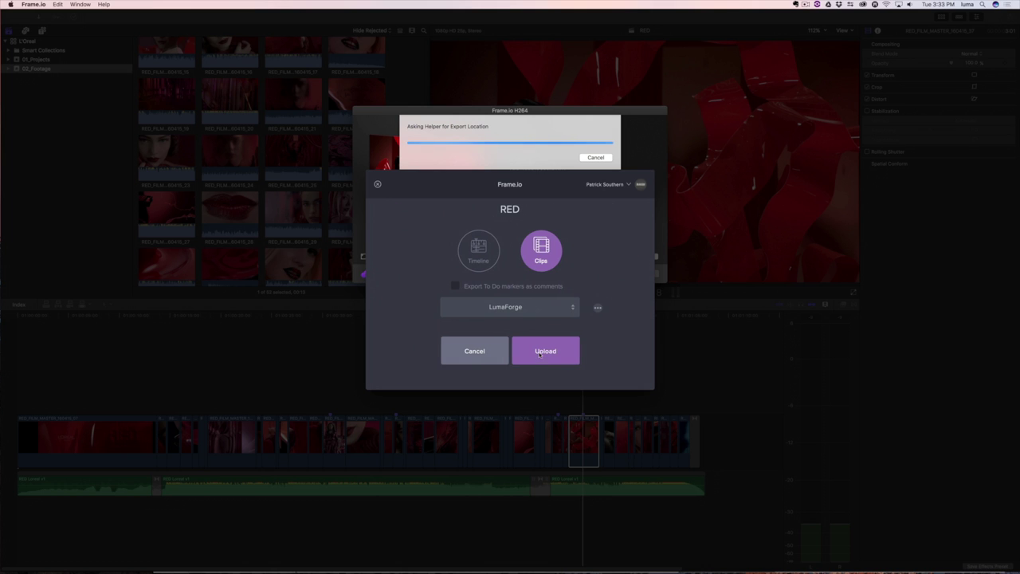
left_click(540, 352)
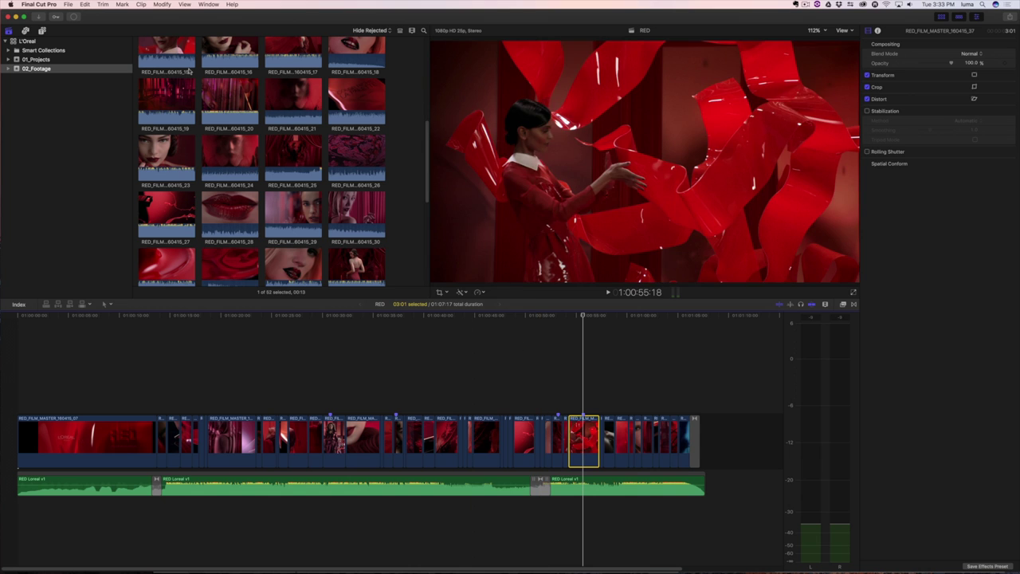
left_click(75, 17)
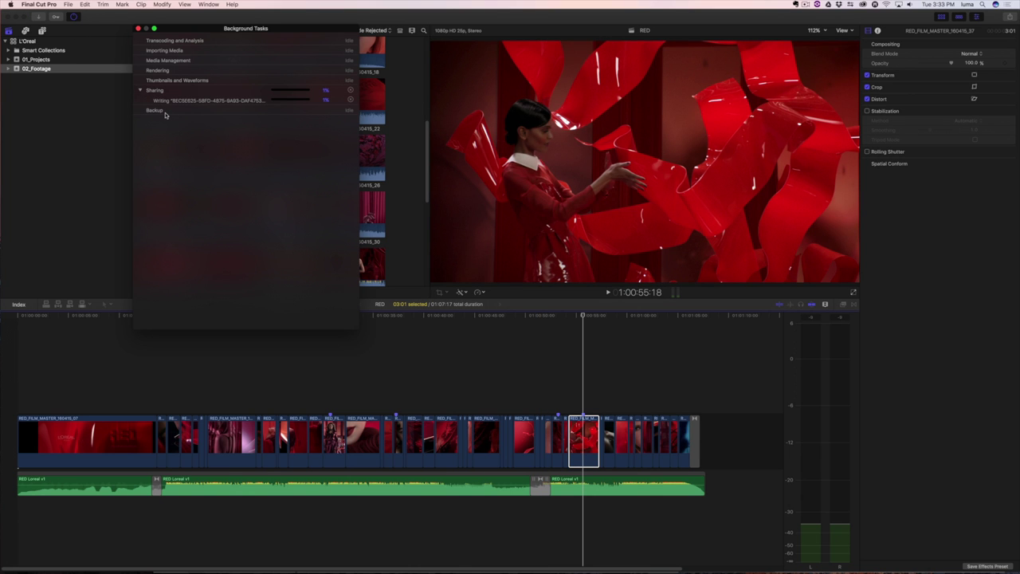